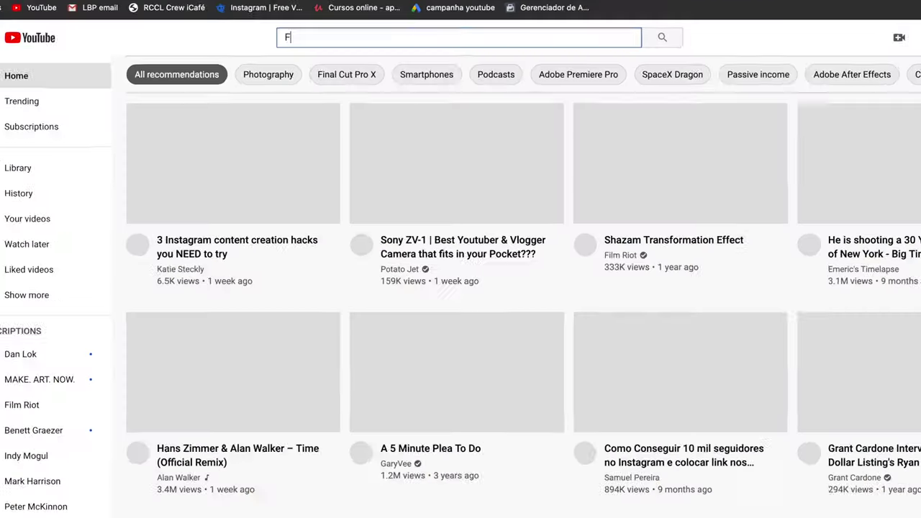
- Enter 'FINAL CUT PRO TUTORIAL' in the YouTube search box
type("INAL CUT PRO TUTORIA")
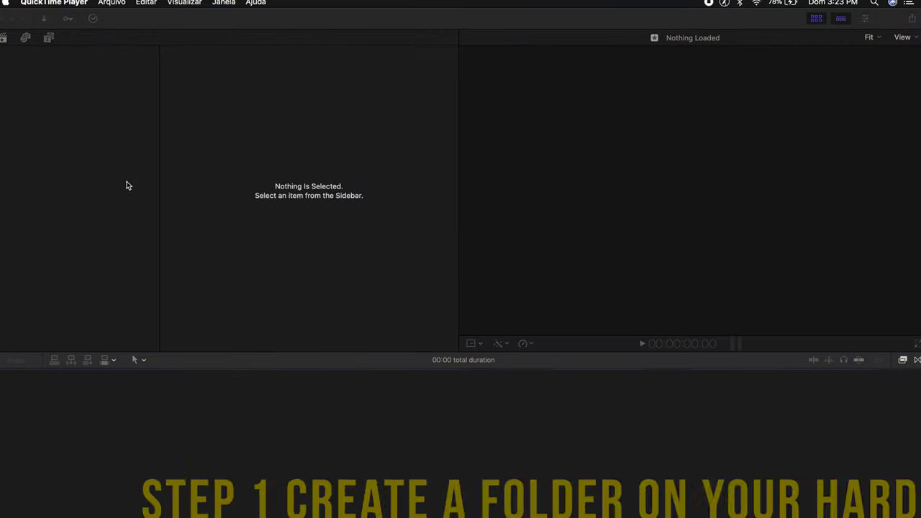
- Create a new library named 'INTRODUCTION FINAL CUT PRO' saved in the project folder
left_click(127, 185)
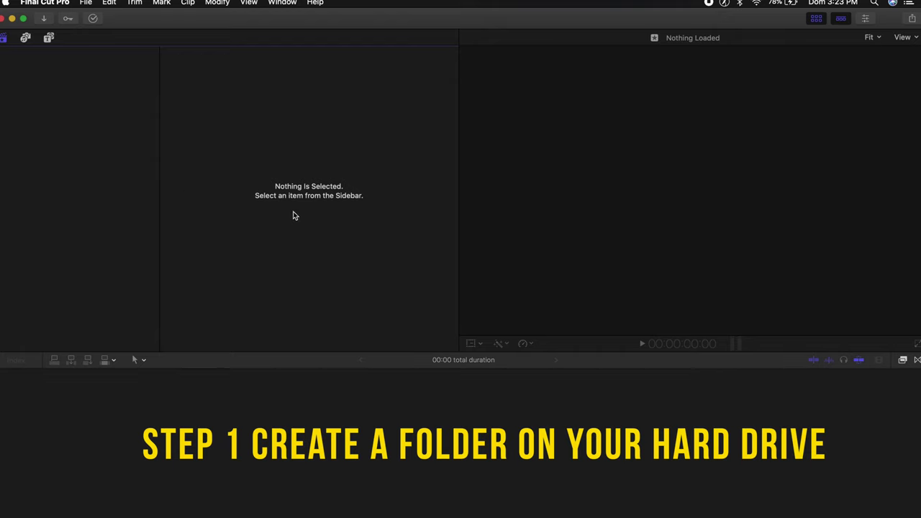
left_click(85, 3)
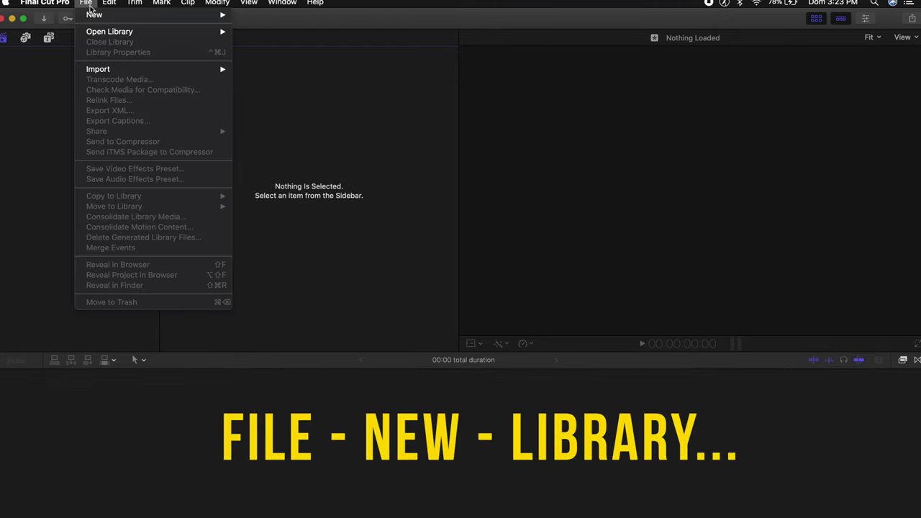
mouse_move(98, 14)
left_click(261, 39)
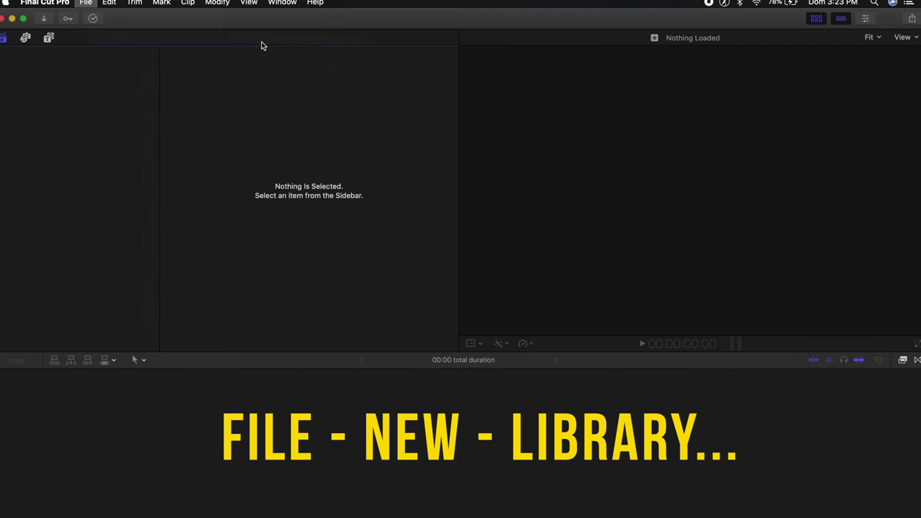
type("INTRODUCTION FINAL CUT PRO")
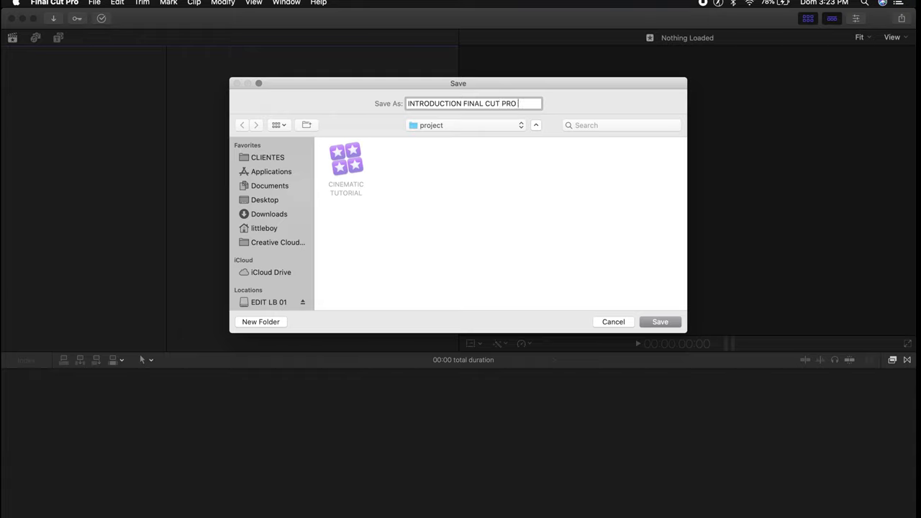
left_click(661, 321)
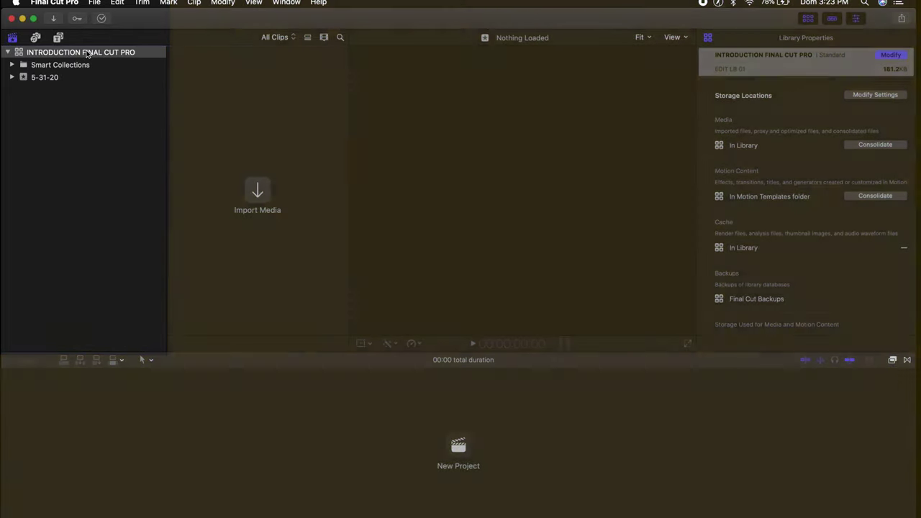
- Point the library's cache and backups locations to the project folder
left_click(874, 95)
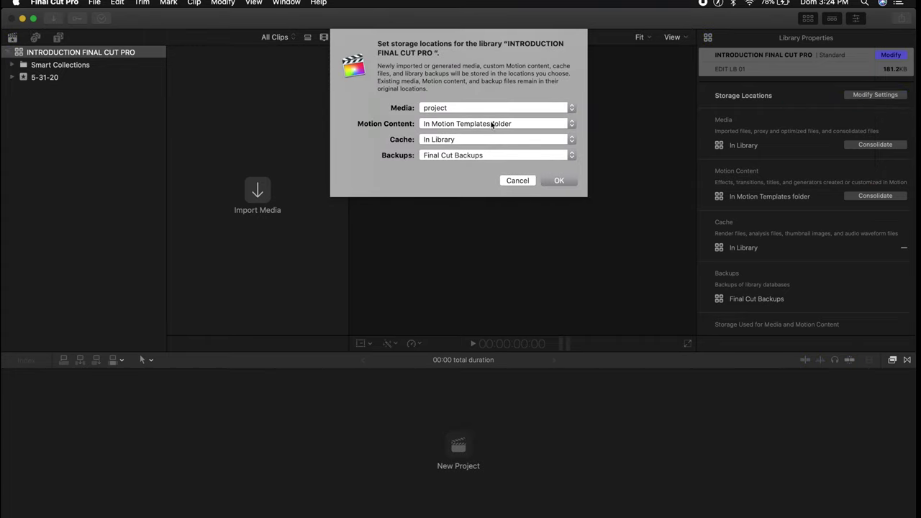
left_click(492, 139)
left_click(475, 155)
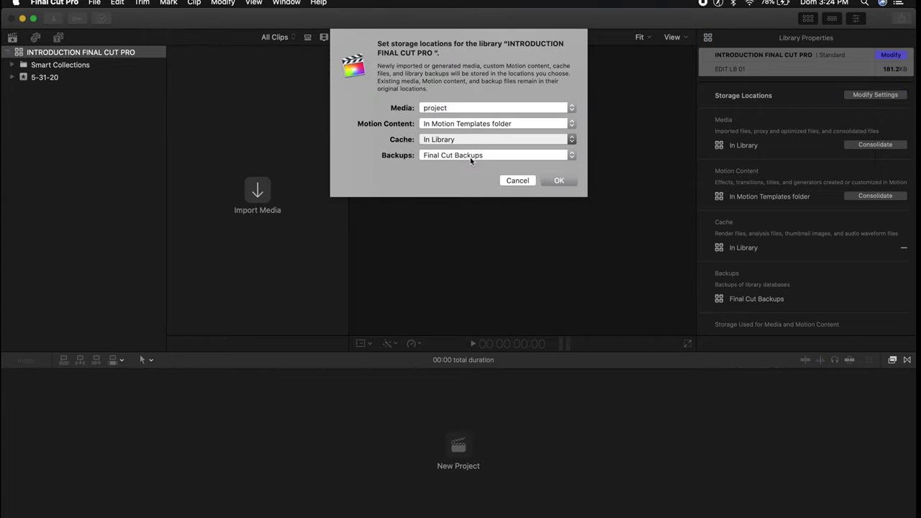
left_click(648, 312)
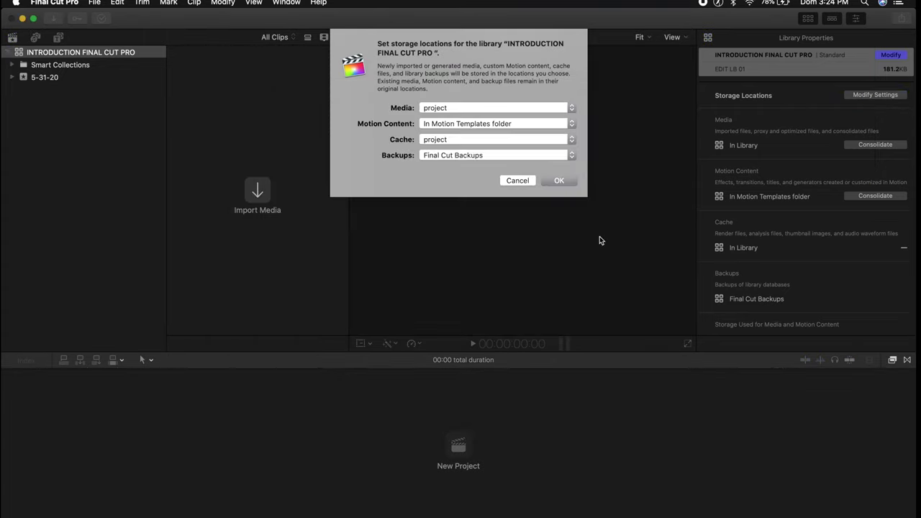
left_click(494, 155)
left_click(484, 171)
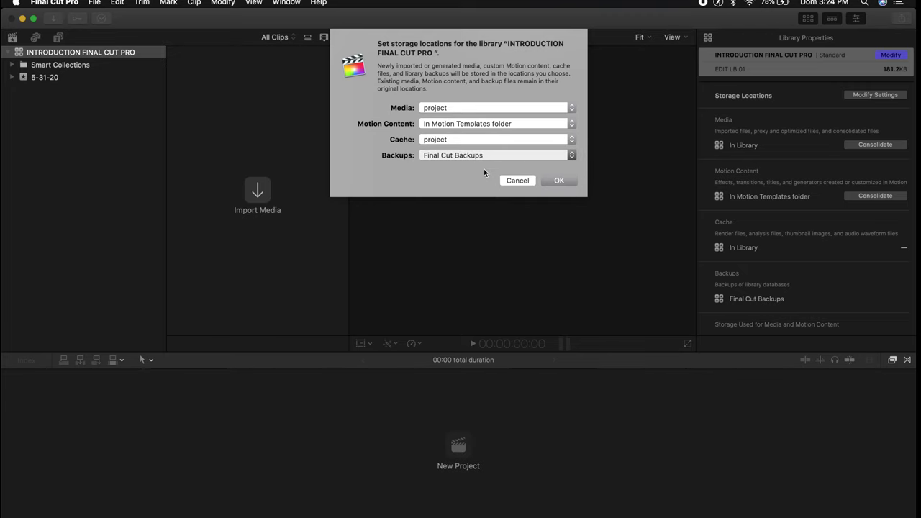
left_click(647, 313)
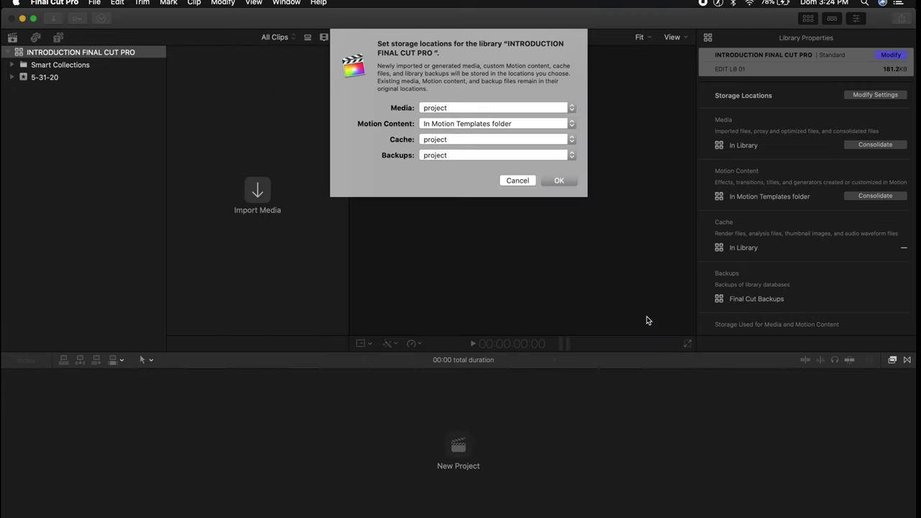
left_click(559, 181)
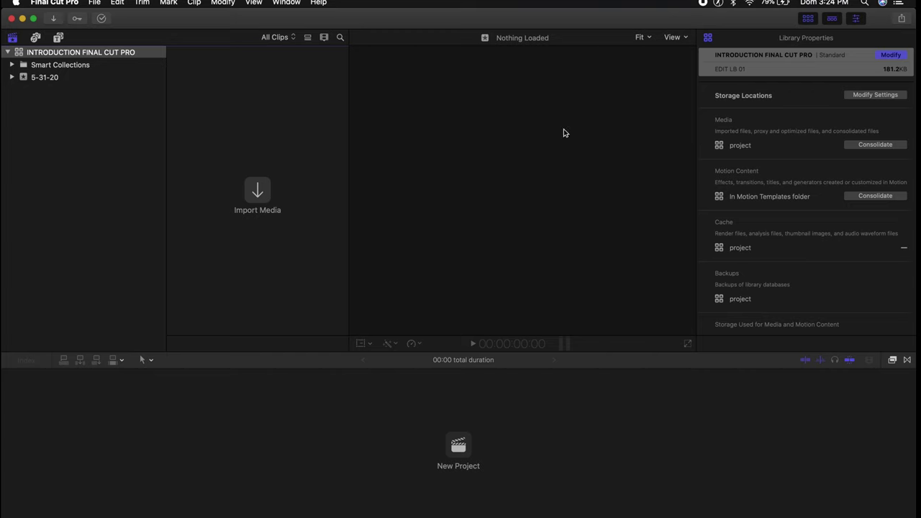
- Start a new project in the library with the 1080p HD format
right_click(71, 52)
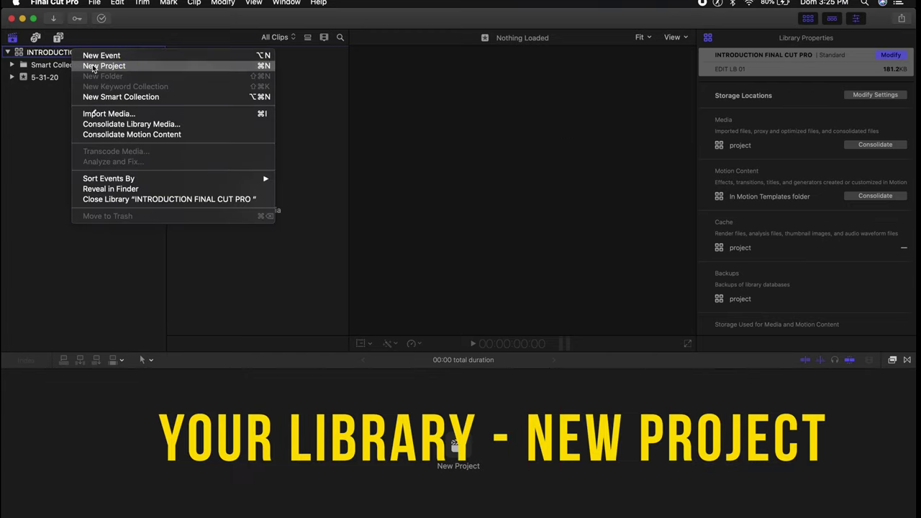
left_click(92, 66)
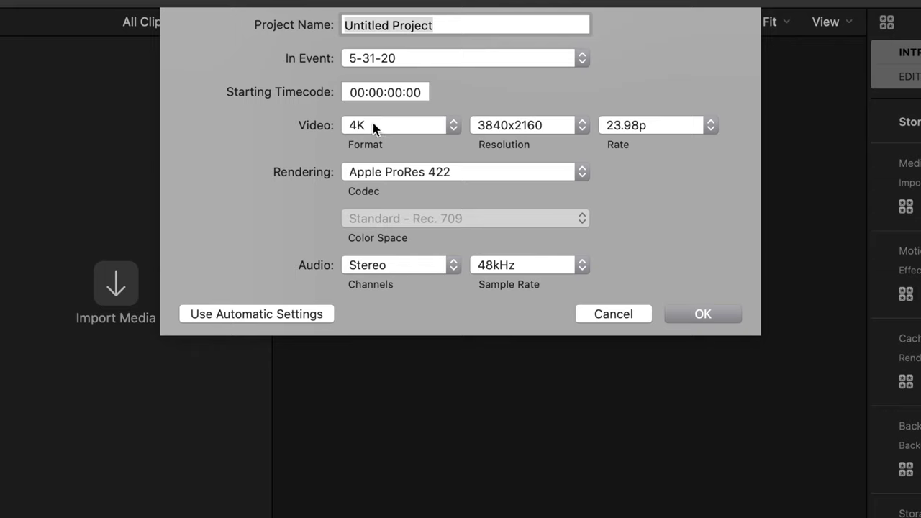
left_click(400, 127)
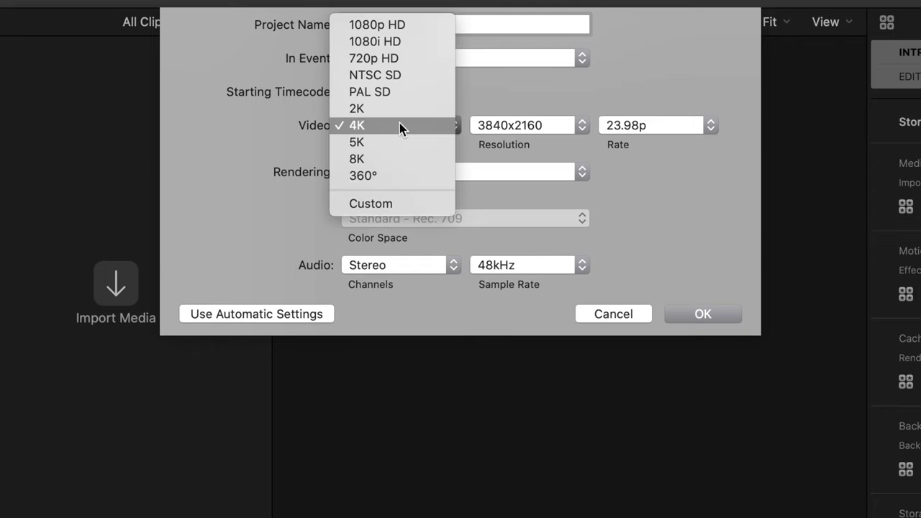
left_click(416, 29)
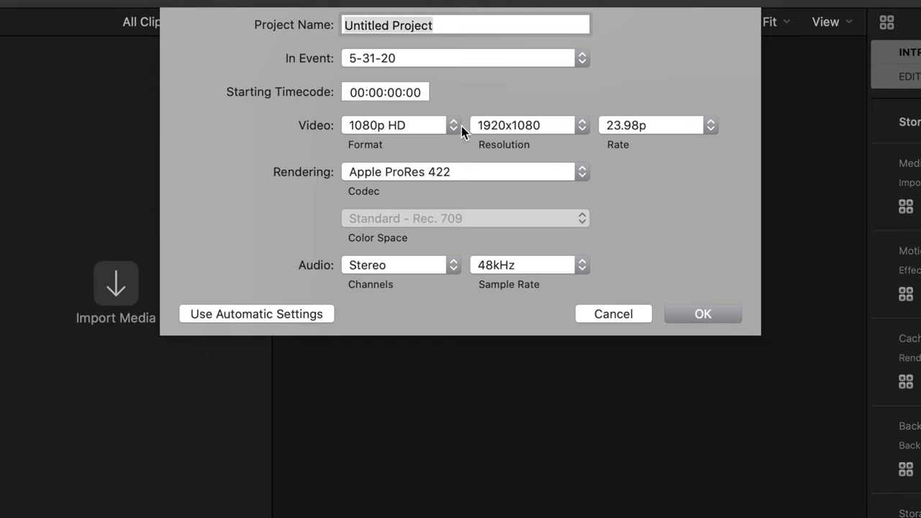
- Try a custom video format, entering widths of 1200 and then 1500
left_click(432, 125)
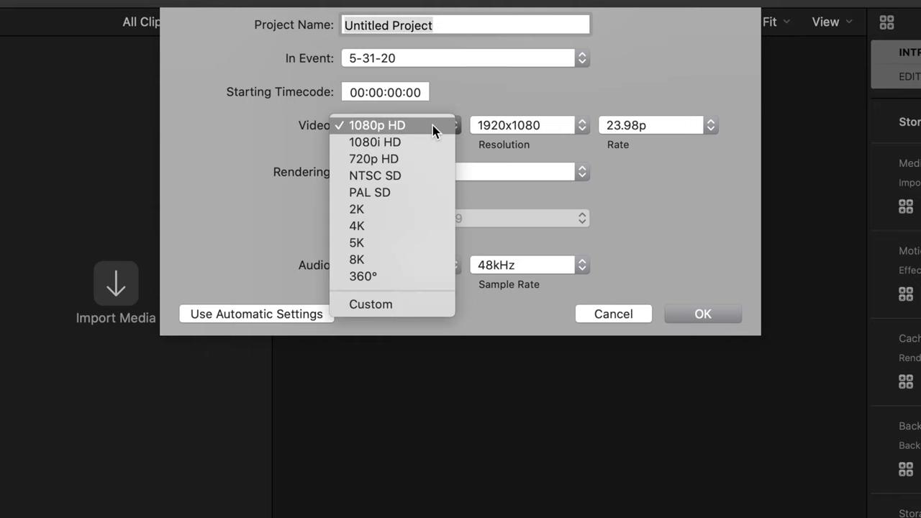
left_click(384, 305)
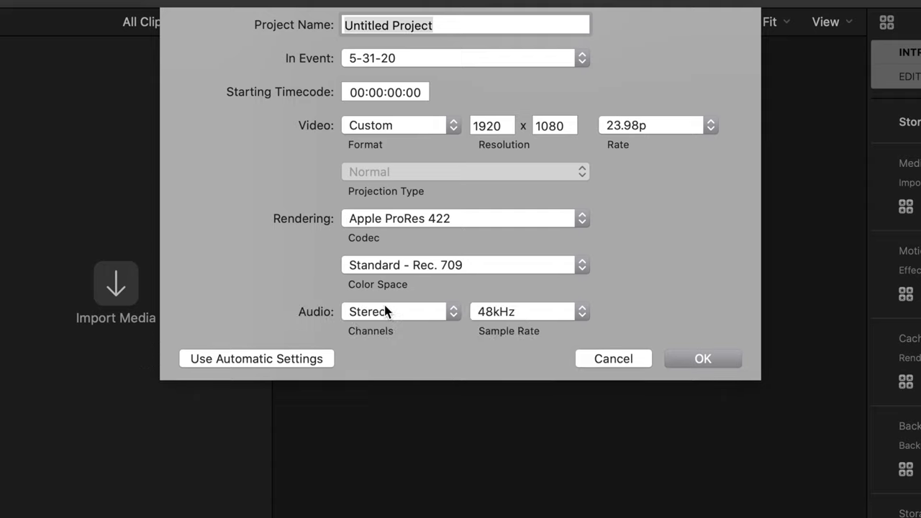
left_click_drag(474, 127, 507, 127)
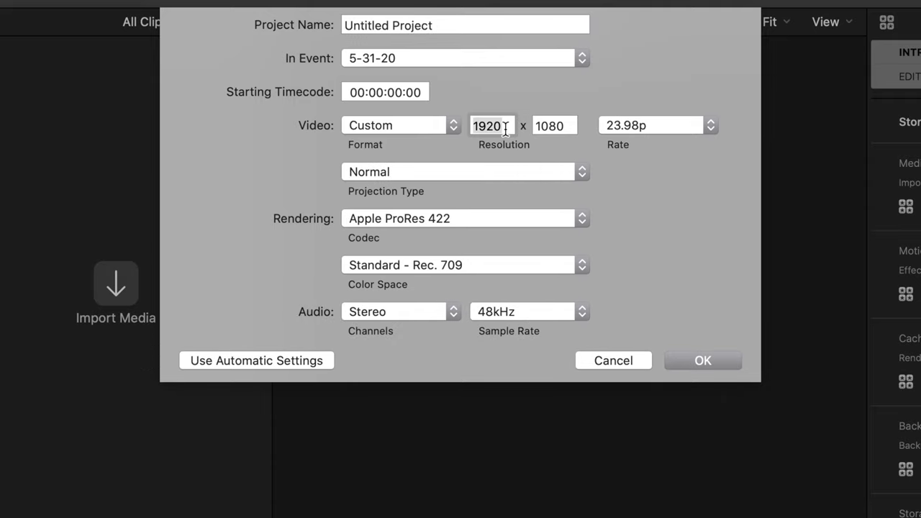
type("1200")
key("Tab")
type("1")
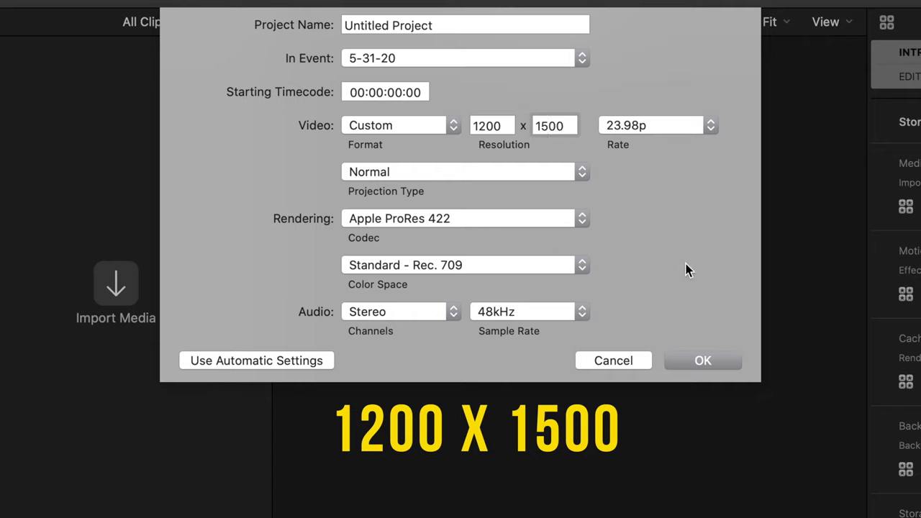
double_click(507, 126)
type("1500")
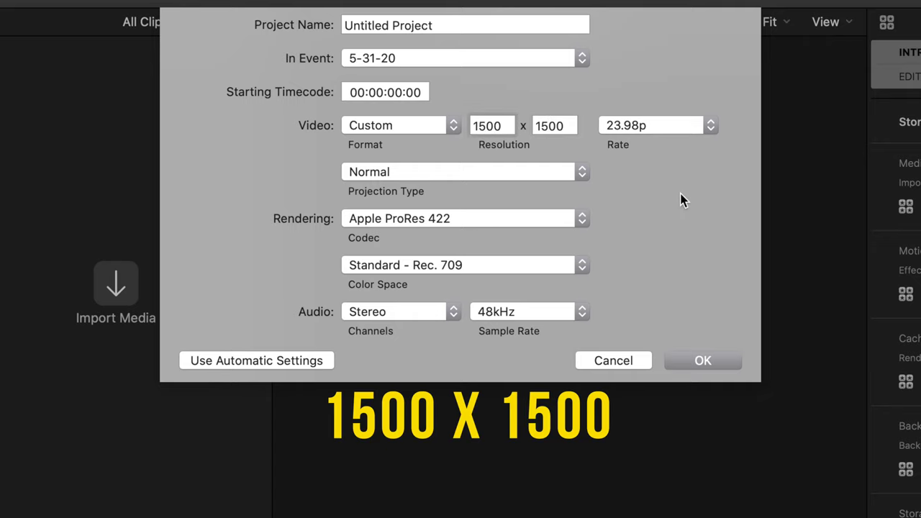
double_click(508, 126)
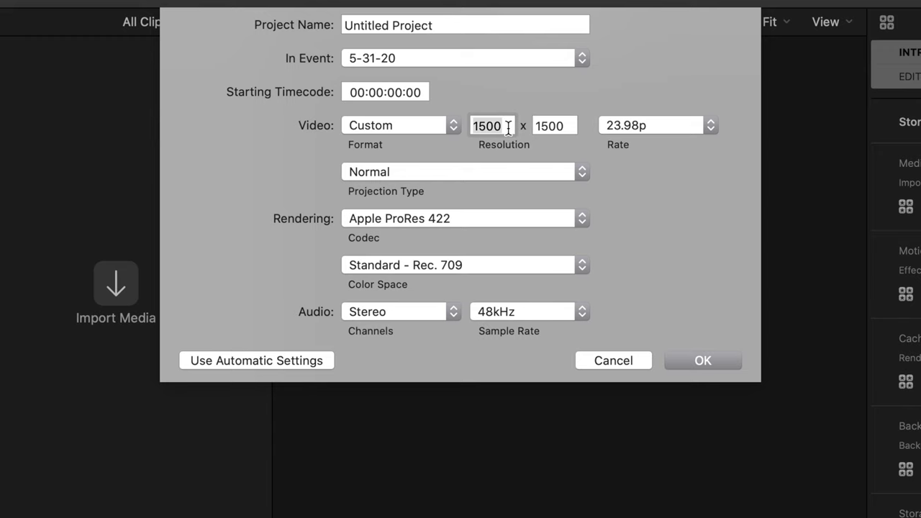
- Return the format to 1080p HD and create the project
left_click(444, 177)
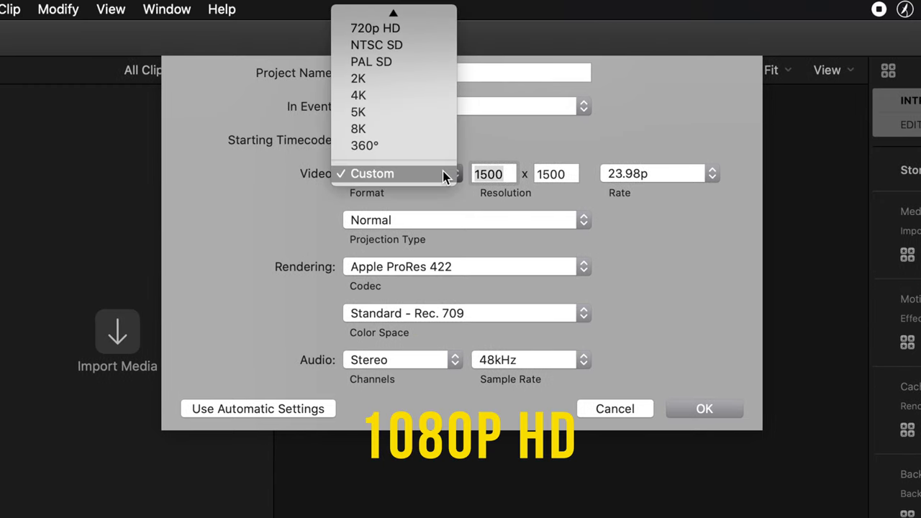
scroll(444, 175, "up", 2)
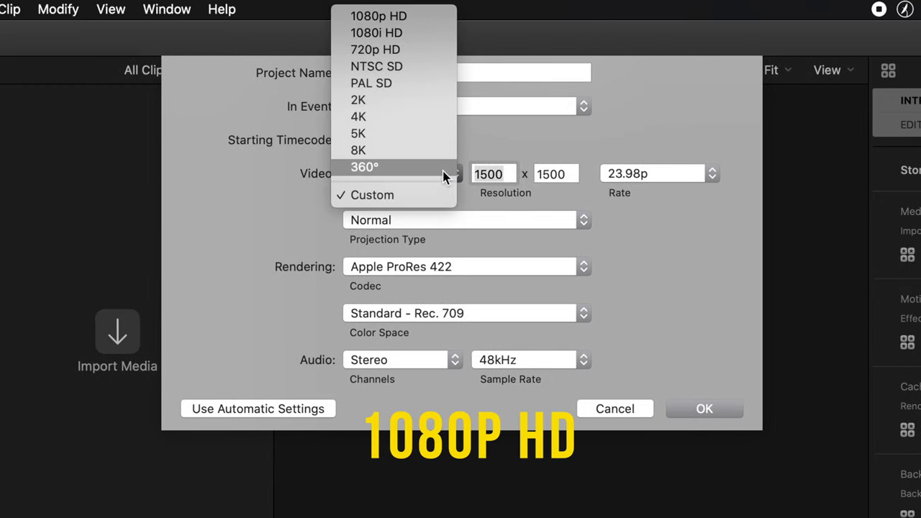
left_click(418, 16)
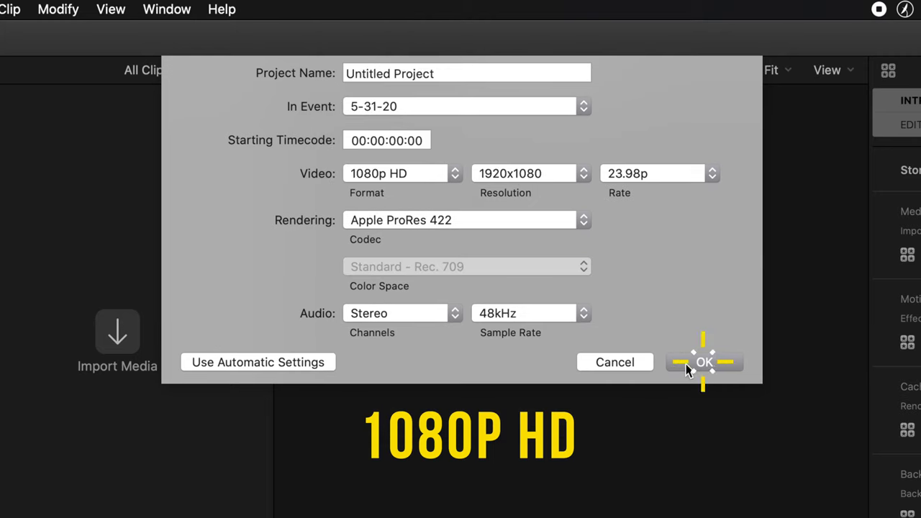
left_click(687, 365)
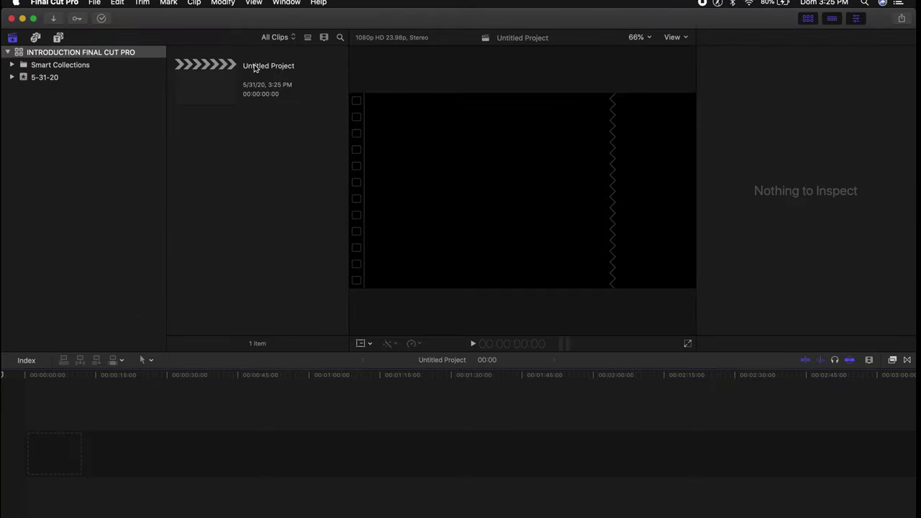
- Rename the new project to 'NAME OF THE PROJECT'
left_click(254, 66)
type("NAME OF THE PROJECT")
key("Return")
left_click(224, 101)
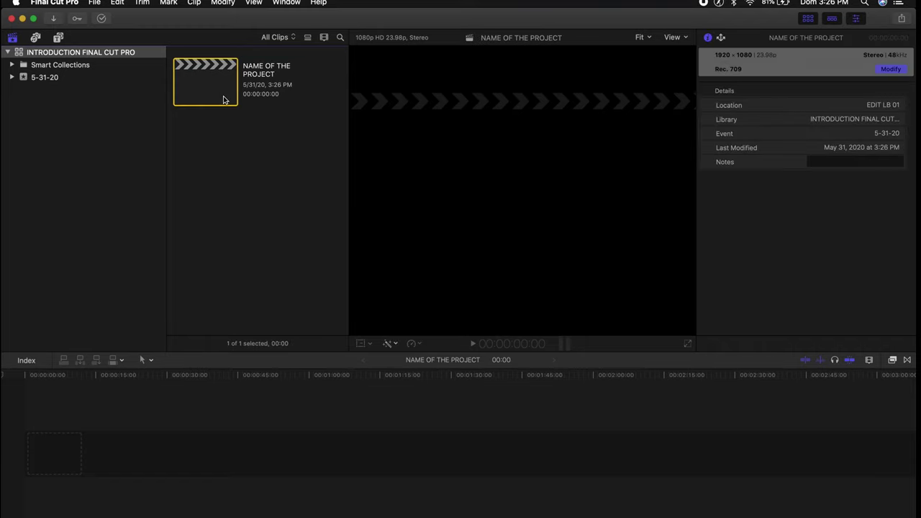
- Open Media Import, browse into the C2 folder and preview its clips
right_click(251, 201)
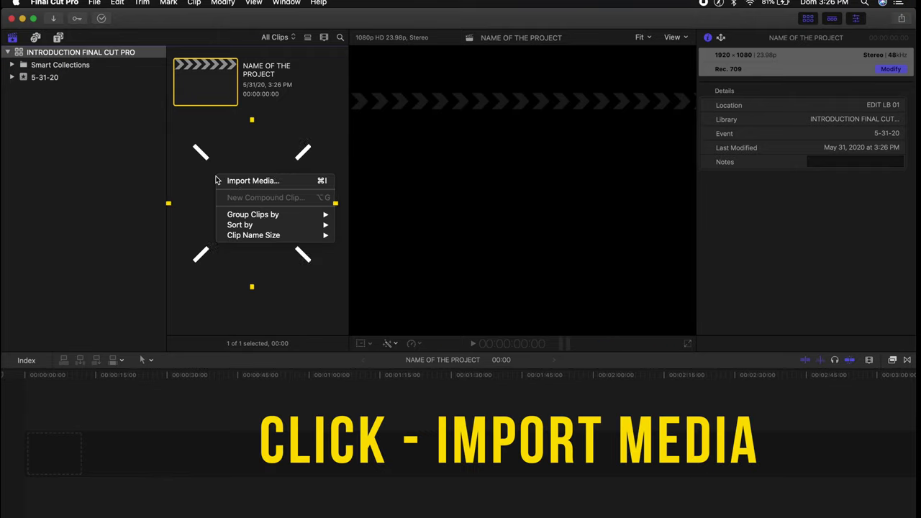
left_click(226, 180)
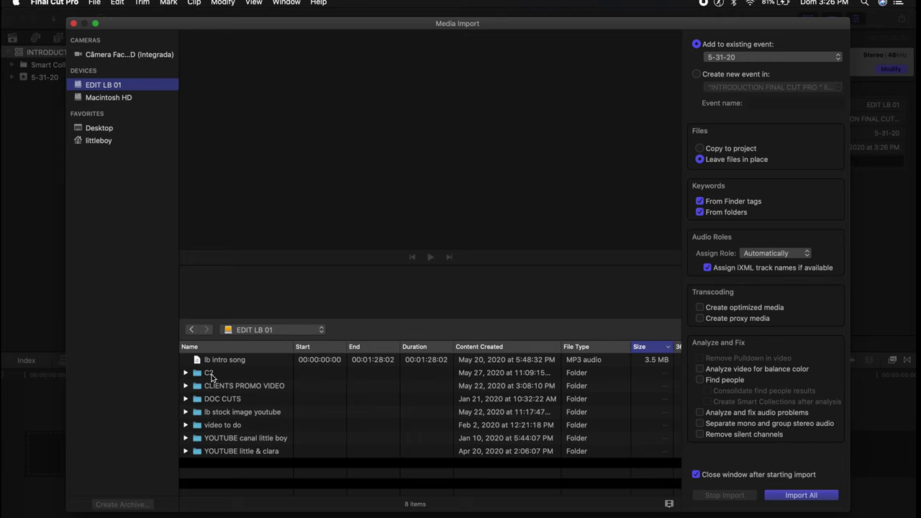
left_click(211, 372)
double_click(211, 373)
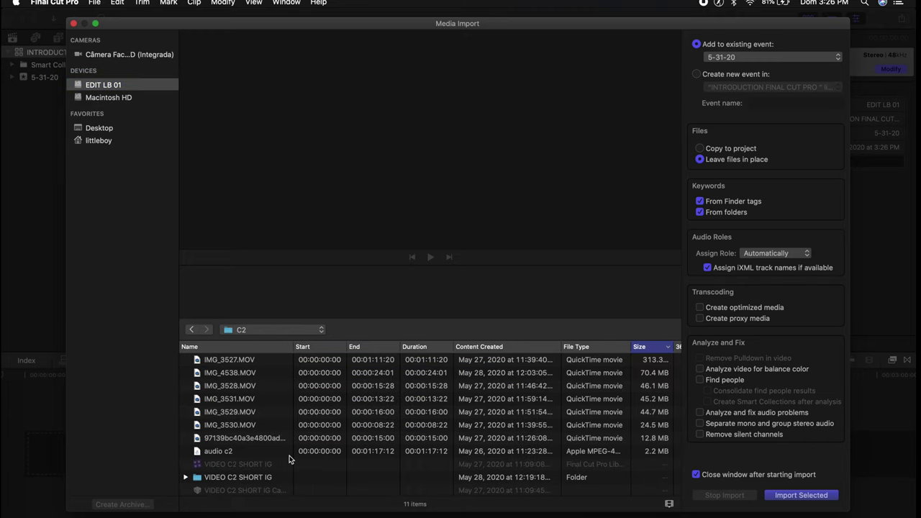
key("Down")
left_click(243, 374)
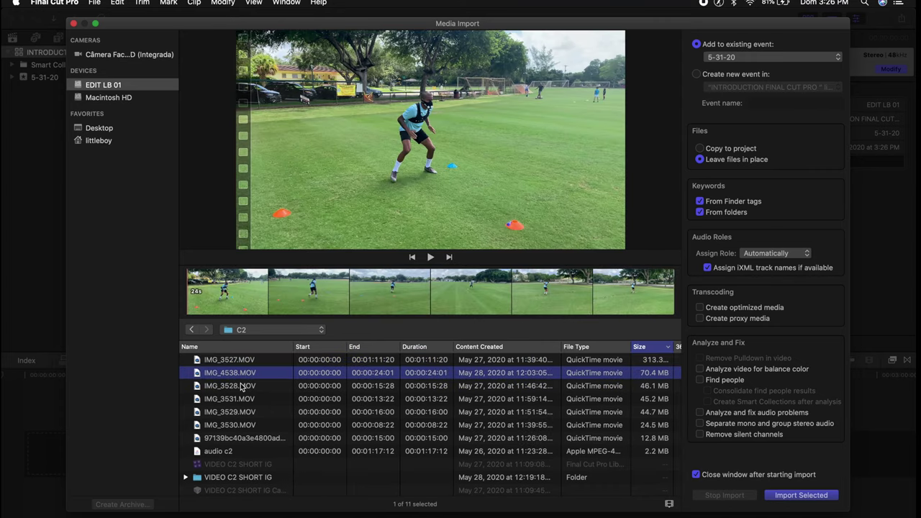
left_click(242, 387)
left_click(241, 398)
left_click(240, 411)
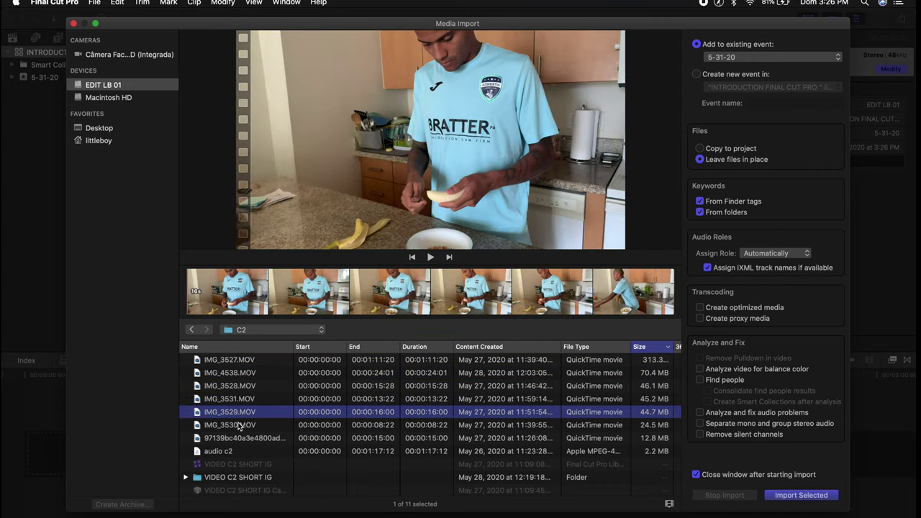
- Select the six clips from IMG_3530 up to IMG_3527 and import them
left_click(240, 426)
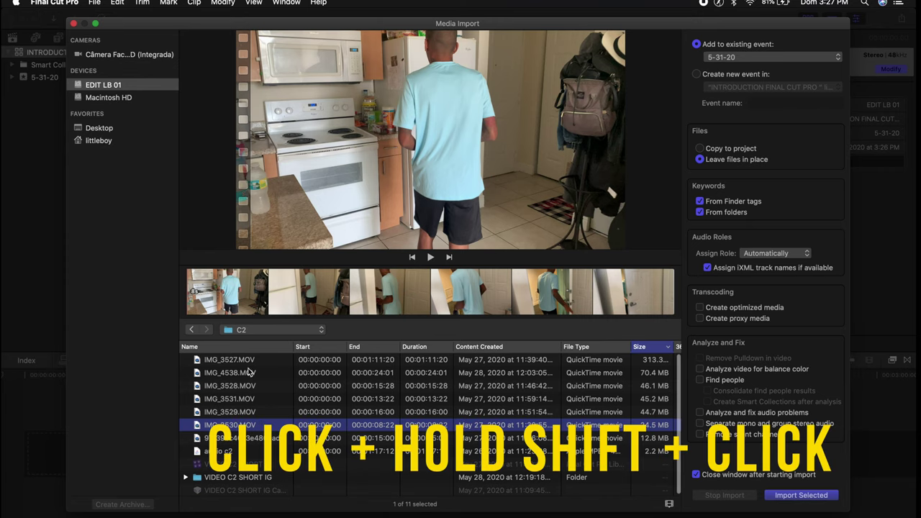
left_click(242, 361, "shift")
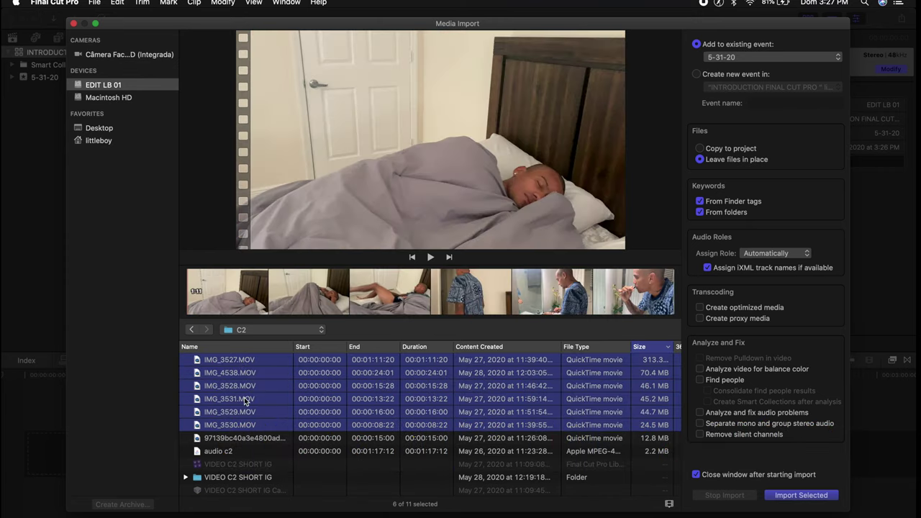
left_click(795, 495)
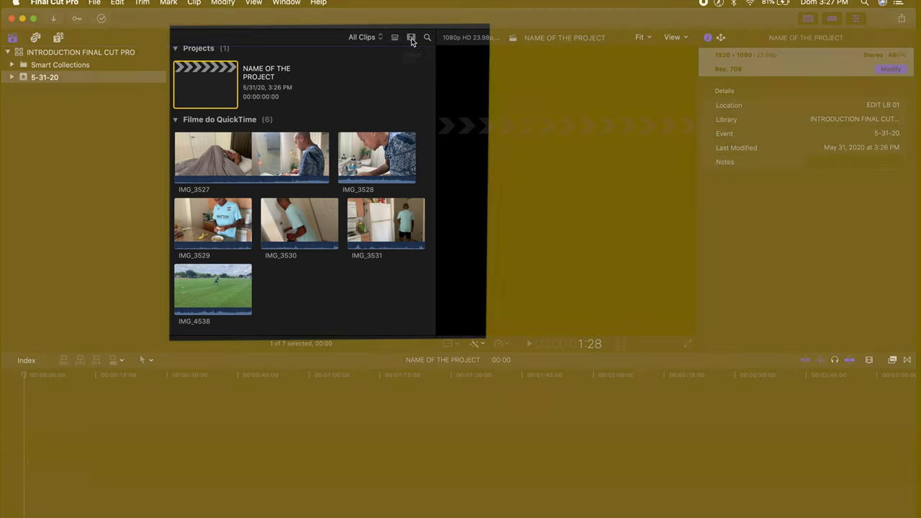
- Show browser clips as single thumbnails, check the timing list, then return to thumbnail view
left_click(411, 37)
left_click_drag(410, 64, 481, 85)
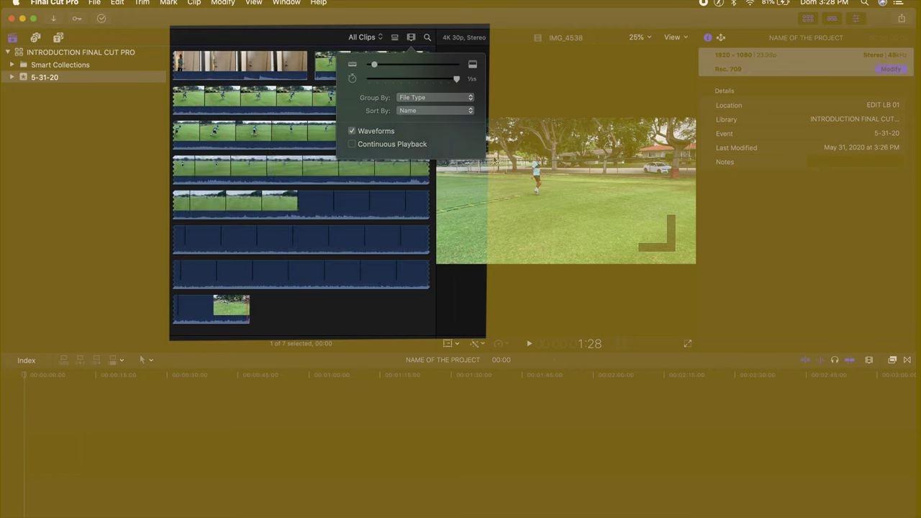
left_click(352, 131)
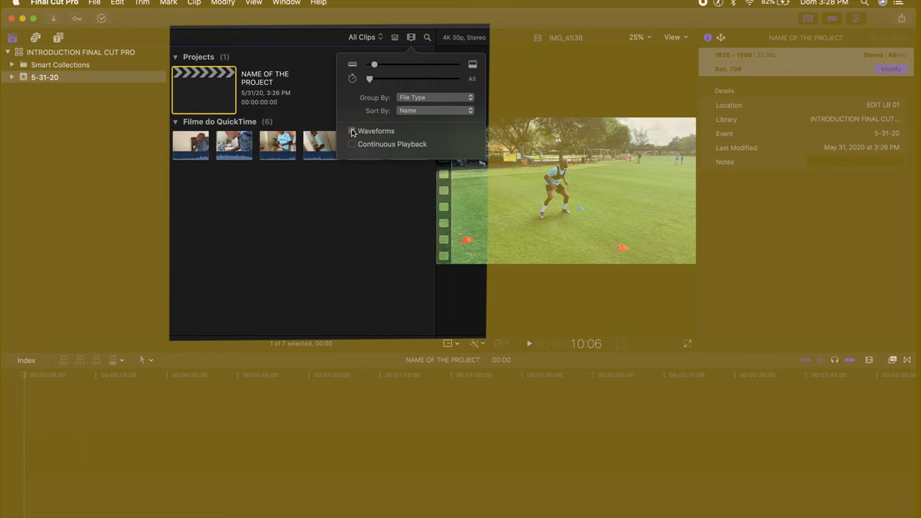
left_click(412, 39)
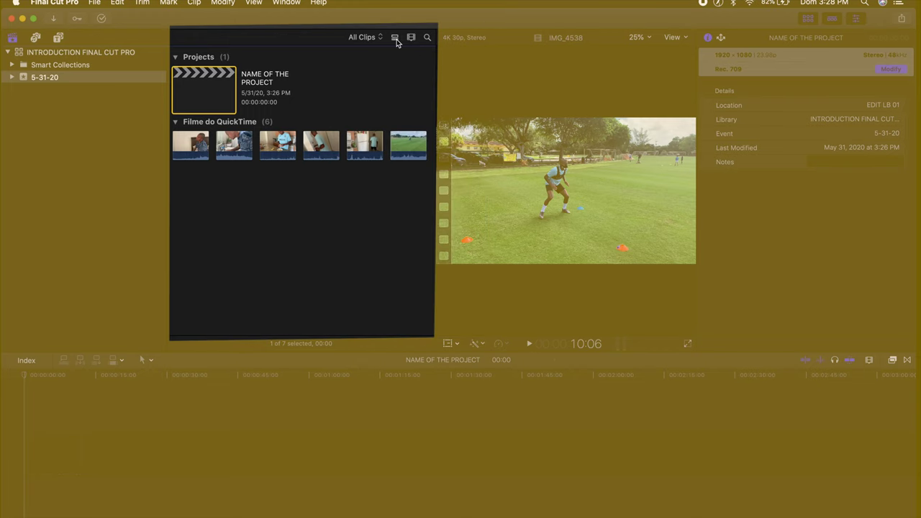
left_click(395, 39)
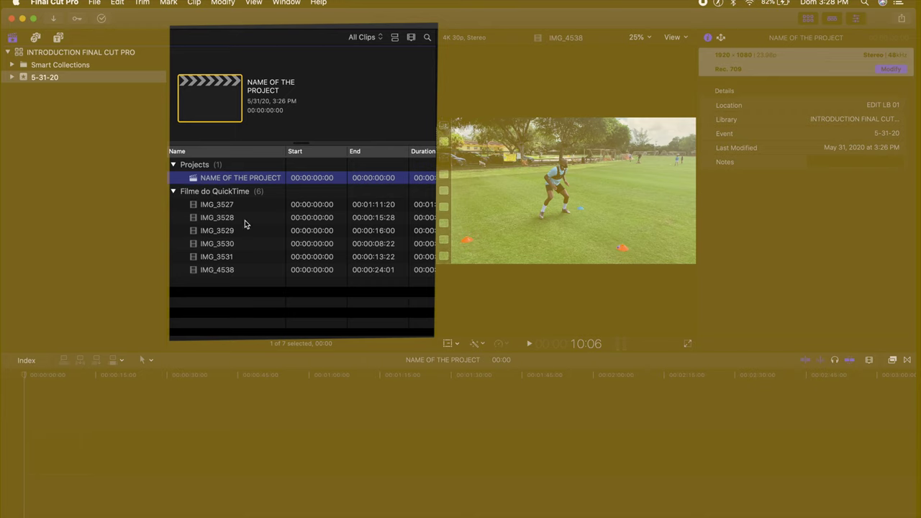
left_click(394, 38)
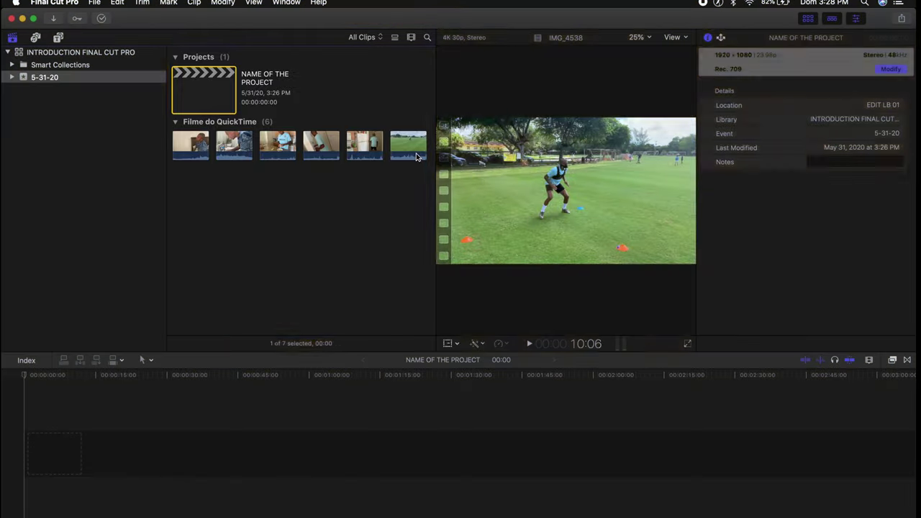
left_click(807, 20)
left_click(807, 20)
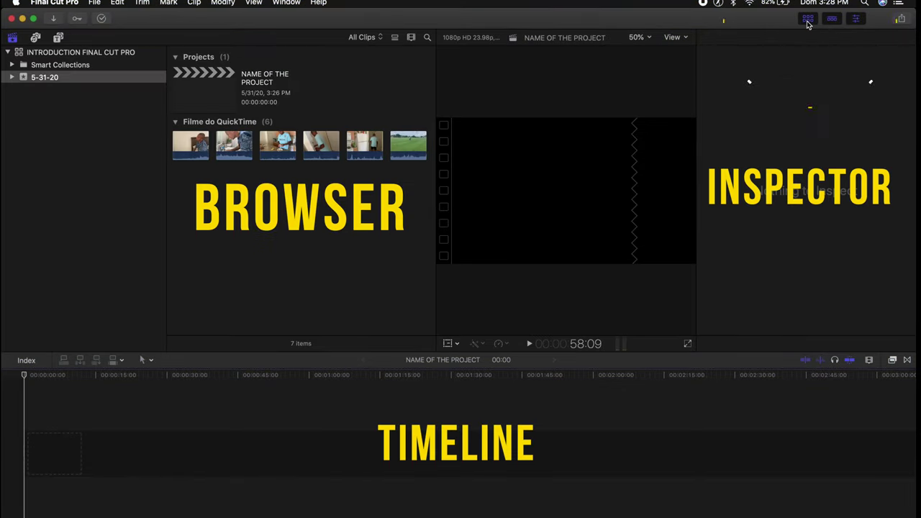
left_click(807, 20)
left_click(807, 20)
left_click(834, 20)
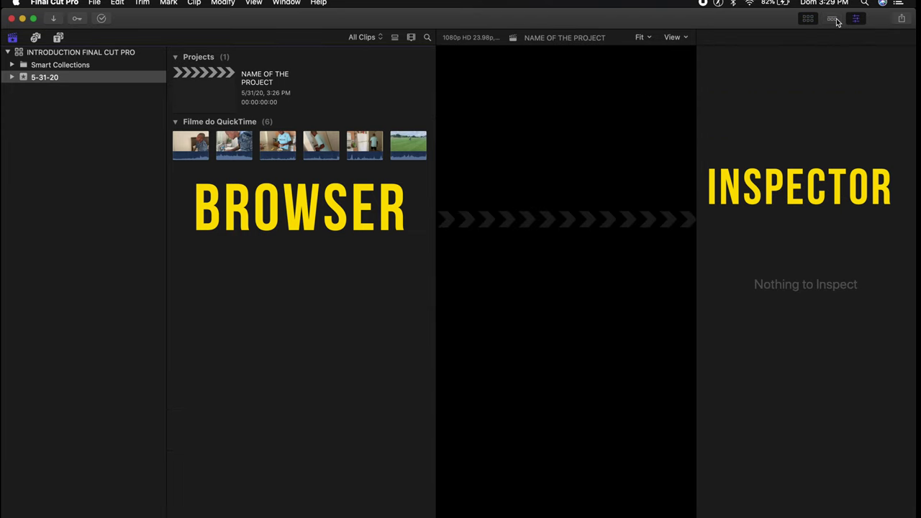
left_click(835, 20)
left_click(856, 20)
left_click(856, 20)
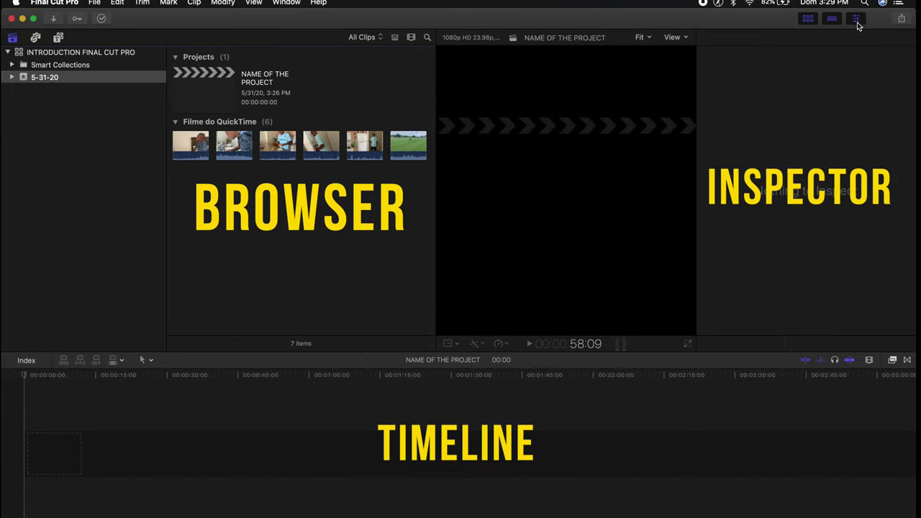
left_click(892, 360)
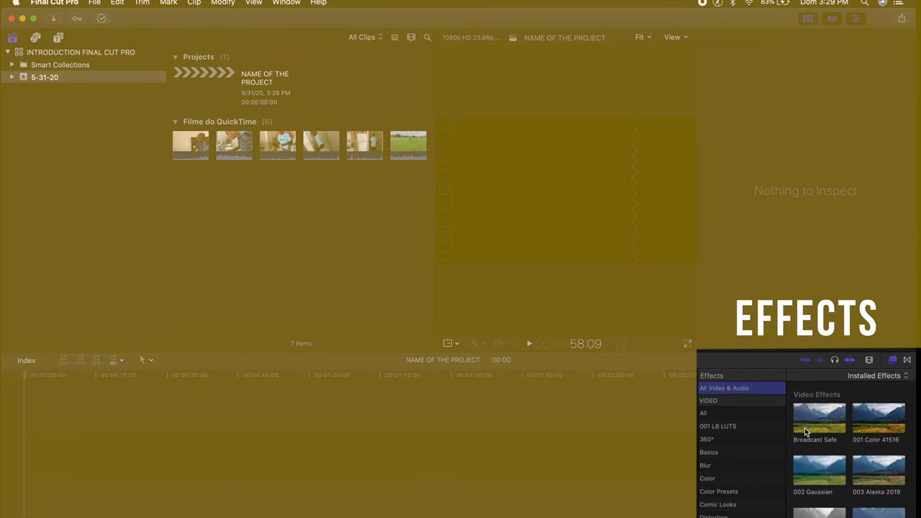
scroll(804, 431, "down", 10)
scroll(805, 431, "down", 15)
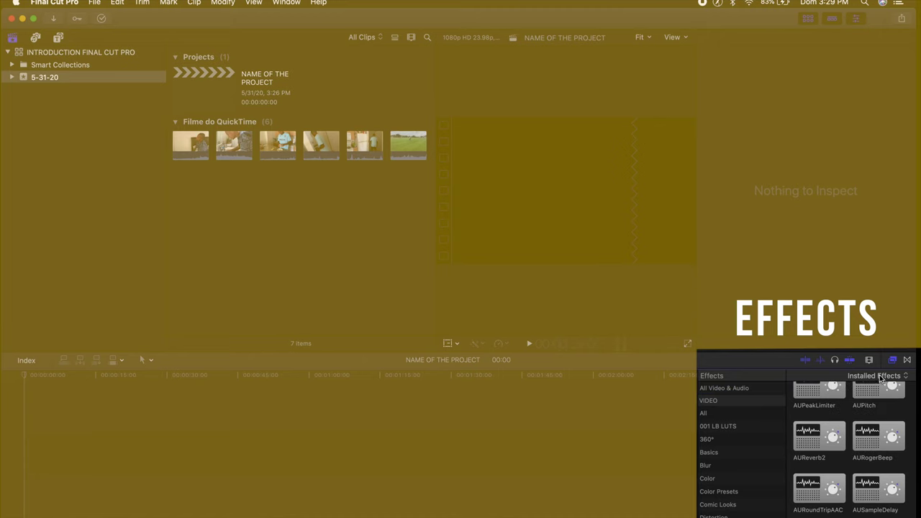
left_click(907, 362)
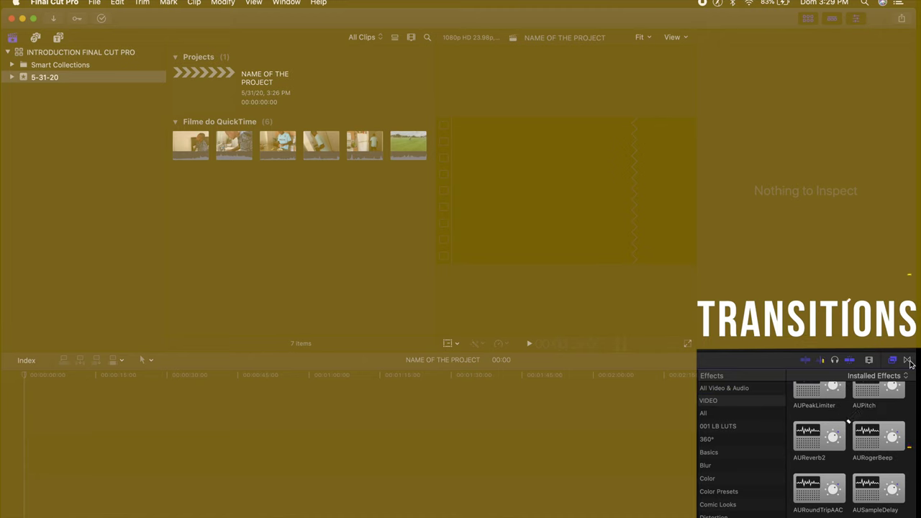
scroll(819, 439, "down", 10)
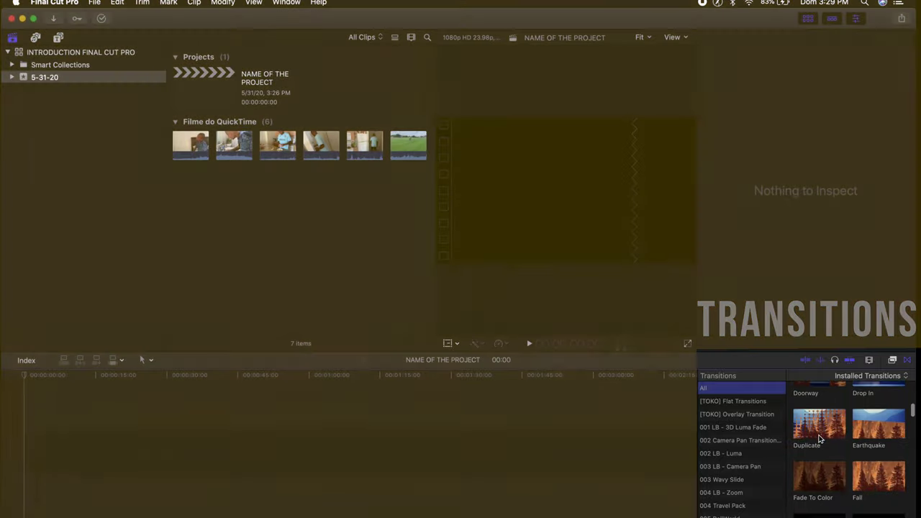
scroll(818, 439, "down", 3)
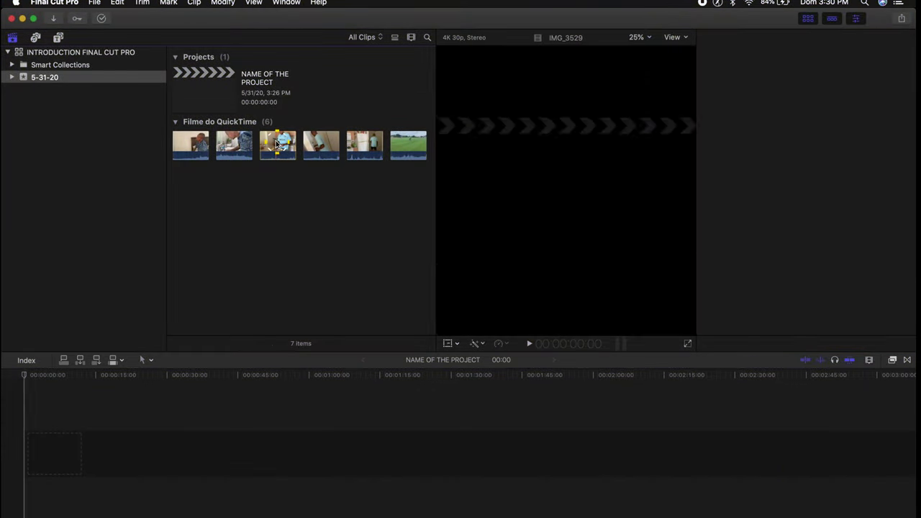
- Drag IMG_3529 to the start of the timeline after undoing an append
left_click(278, 144)
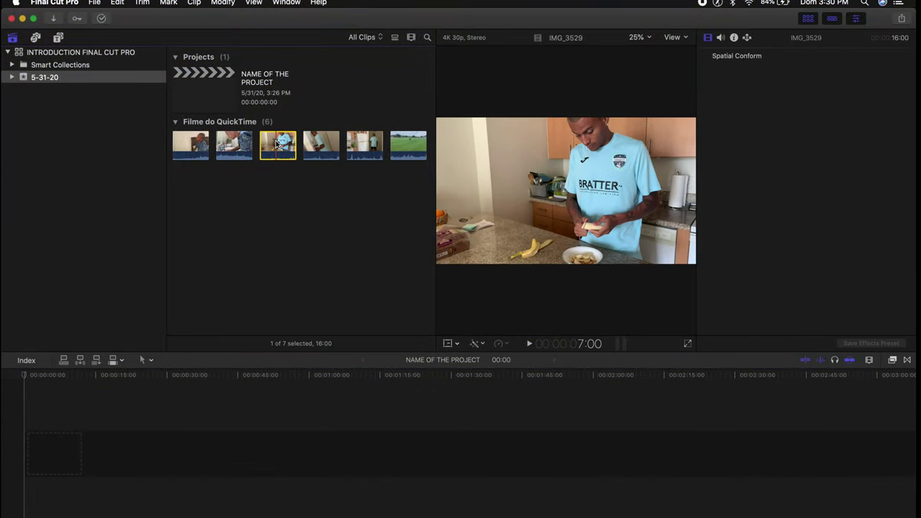
key("e")
key("super+z")
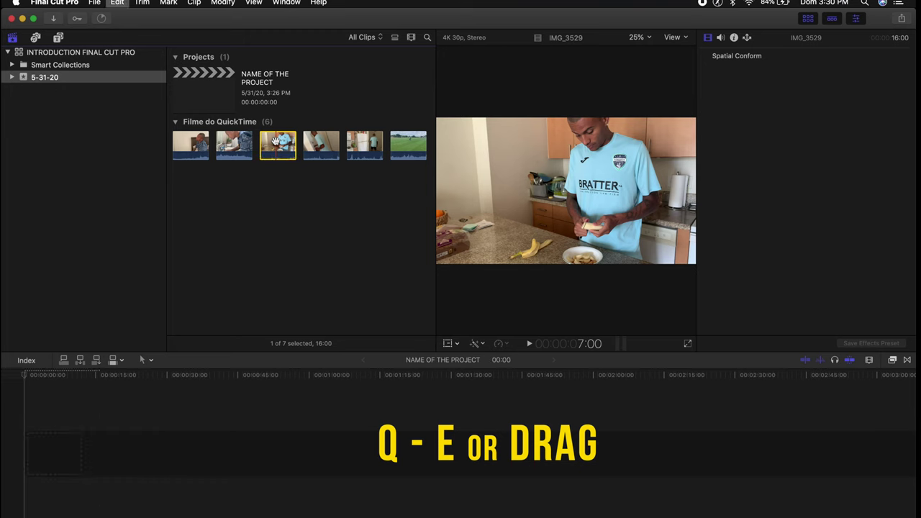
left_click_drag(278, 144, 29, 438)
- Try different timeline zoom levels and clip appearances, including waveform only
left_click(869, 360)
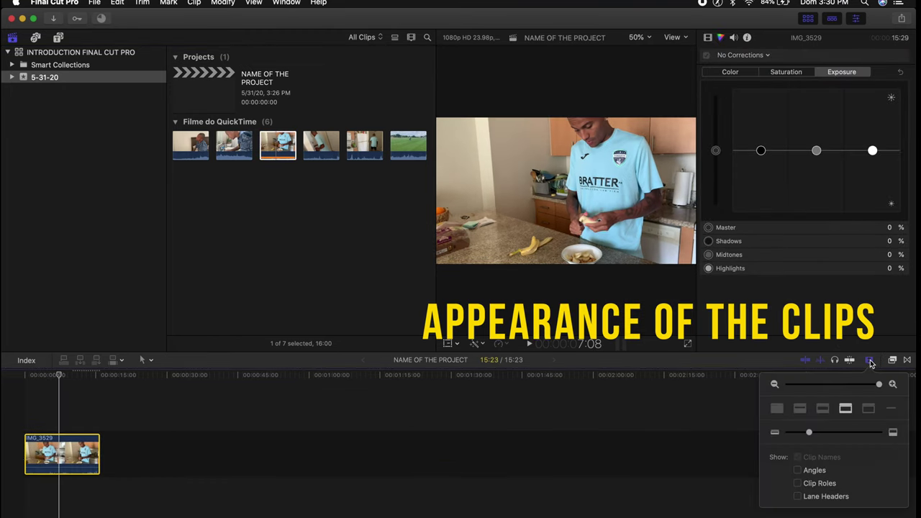
left_click_drag(877, 387, 787, 397)
left_click(822, 411)
left_click(796, 410)
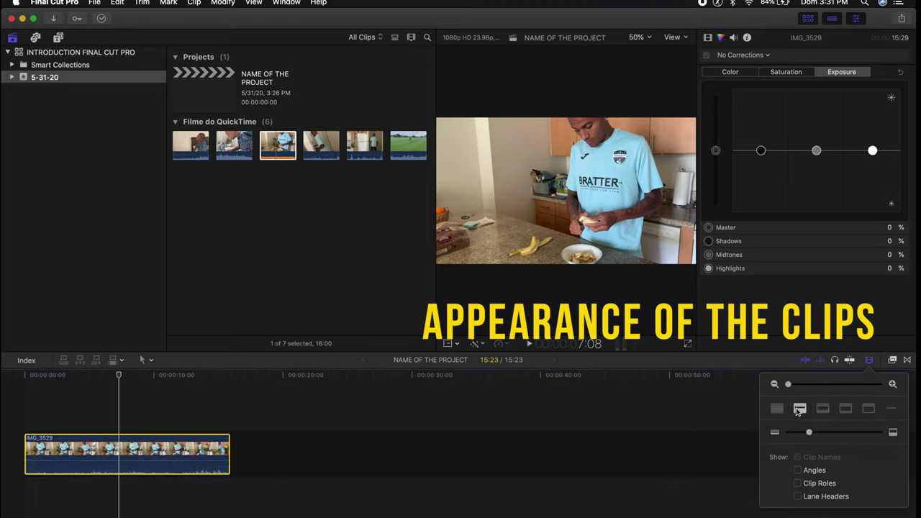
left_click(777, 409)
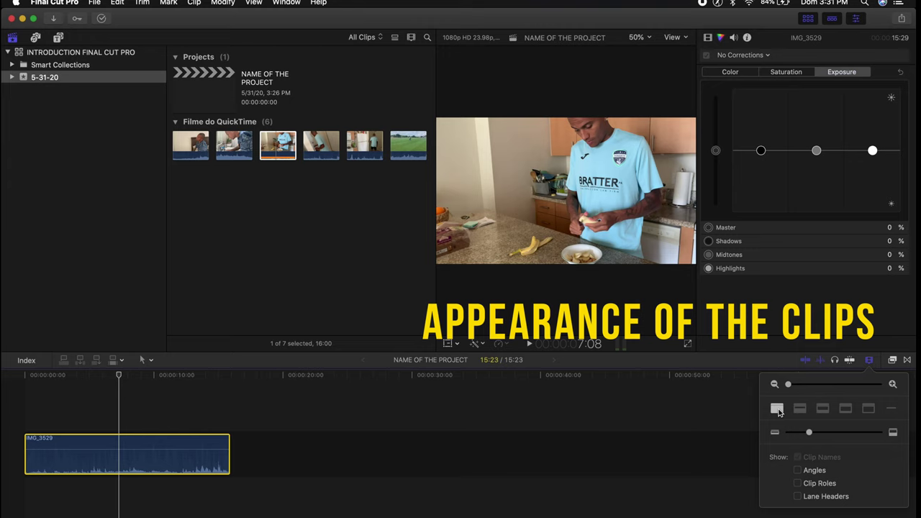
key("super+equal")
key("super+equal")
key("super+equal")
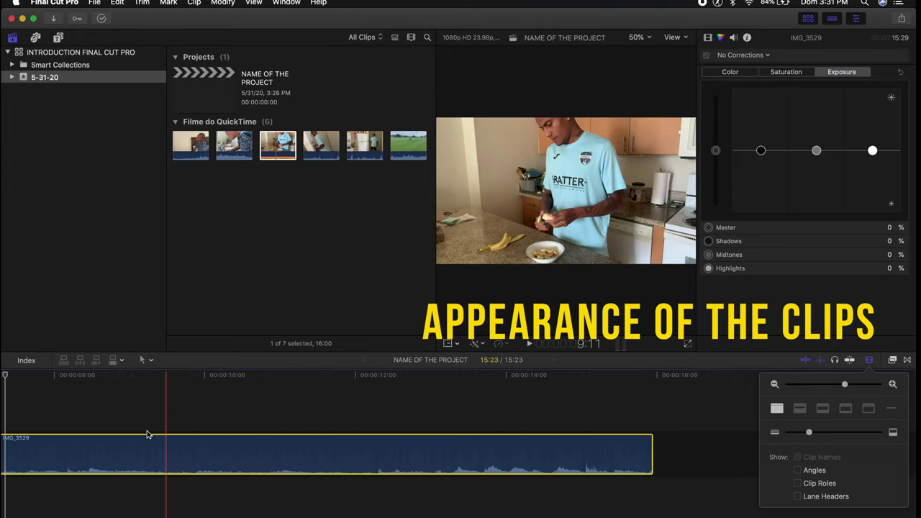
key("super+minus")
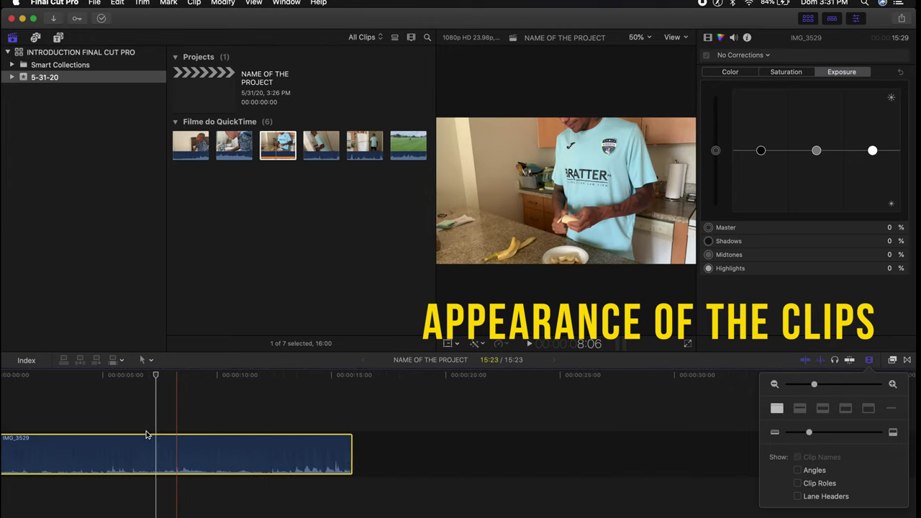
key("super+minus")
key("super+minus")
- Set the timeline clip to a filmstrip with a small waveform
left_click(799, 408)
left_click(822, 408)
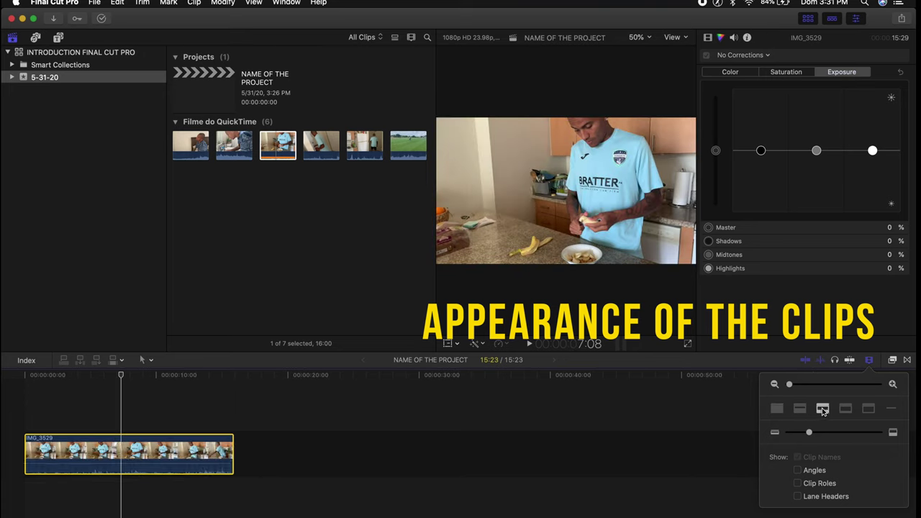
left_click(868, 410)
left_click(845, 409)
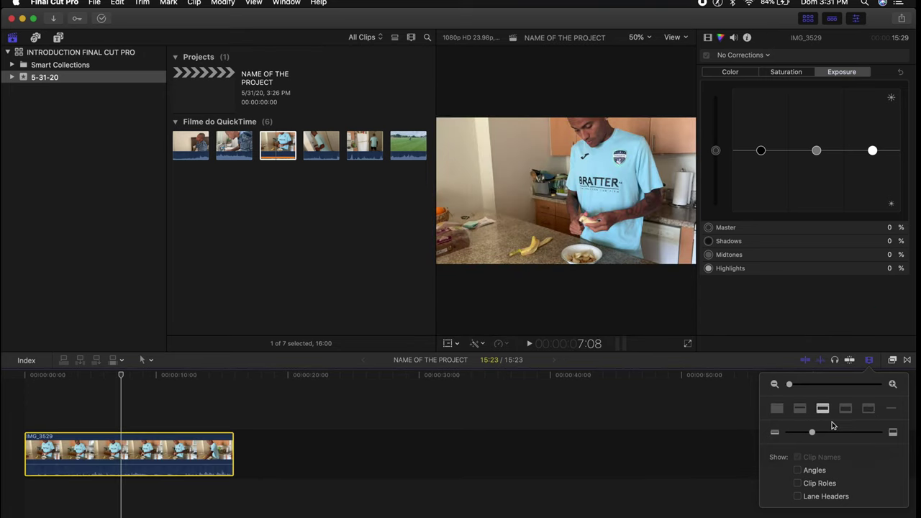
left_click(869, 360)
left_click(849, 360)
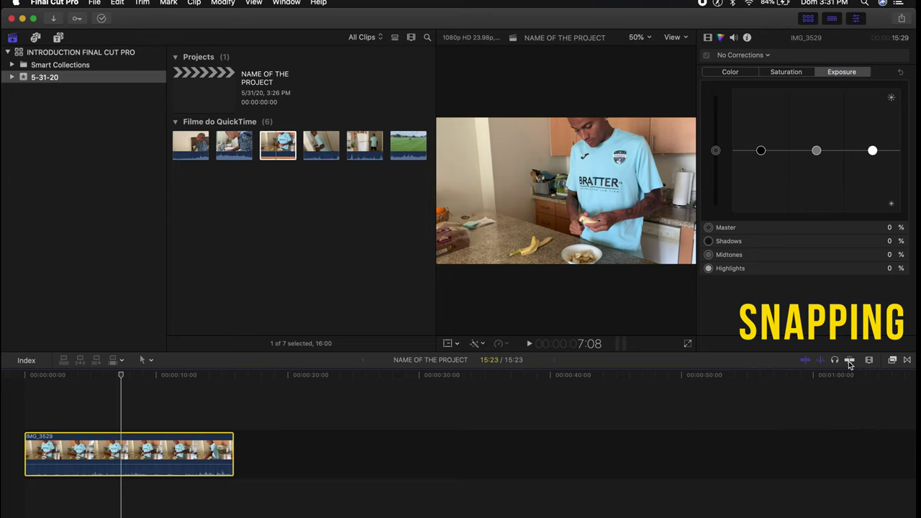
- Turn on snapping and blade-cut IMG_3529 into two clips
left_click(850, 361)
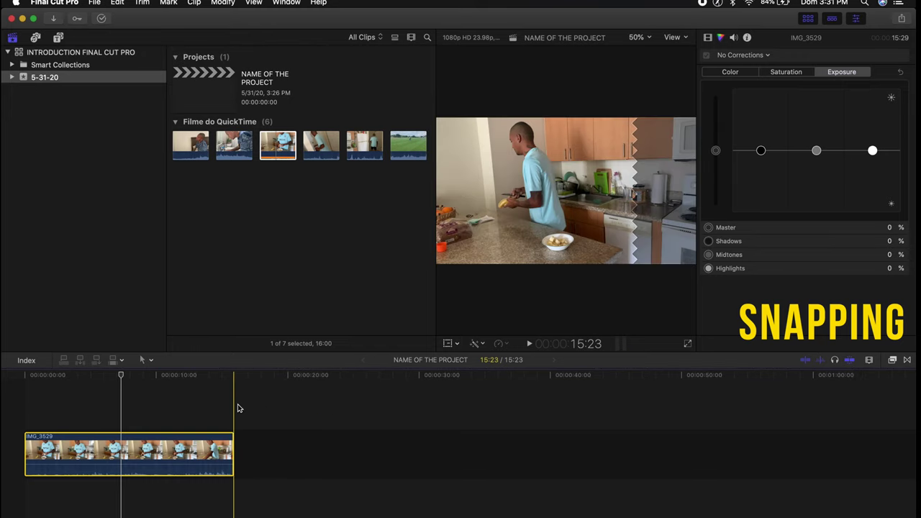
key("b")
left_click(159, 442)
- Solo the clip, then select only the second IMG_3529 part
left_click(835, 360)
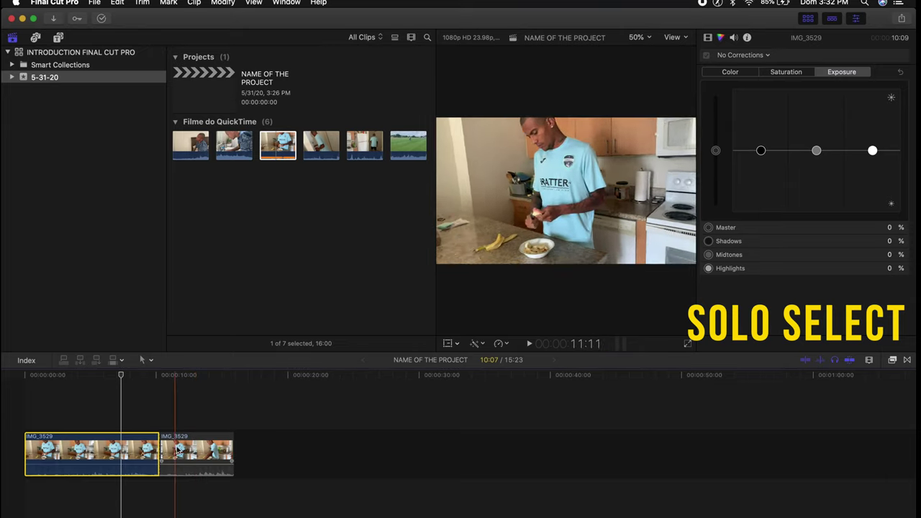
left_click(139, 417)
left_click(195, 453)
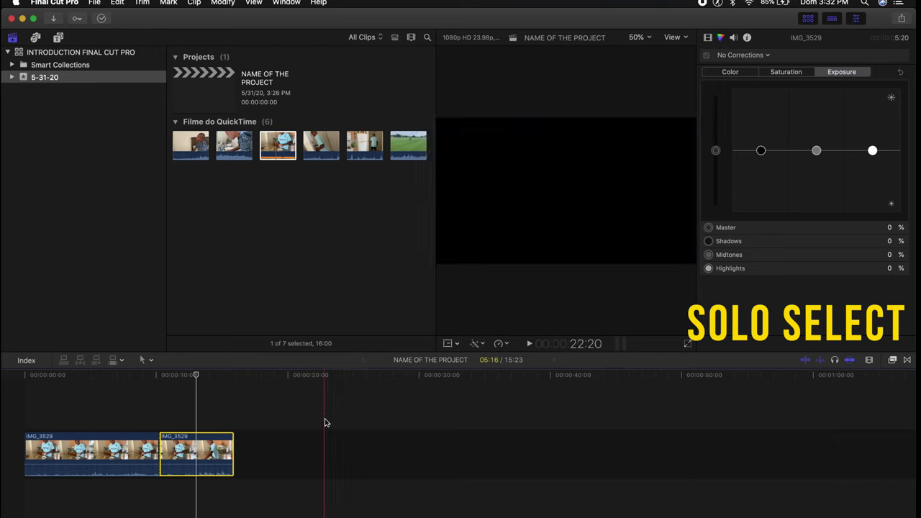
left_click(170, 454)
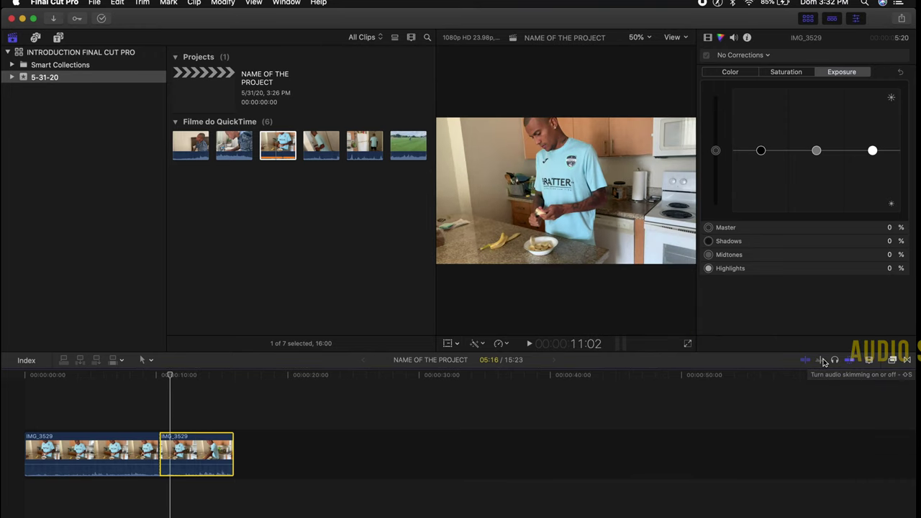
left_click(820, 360)
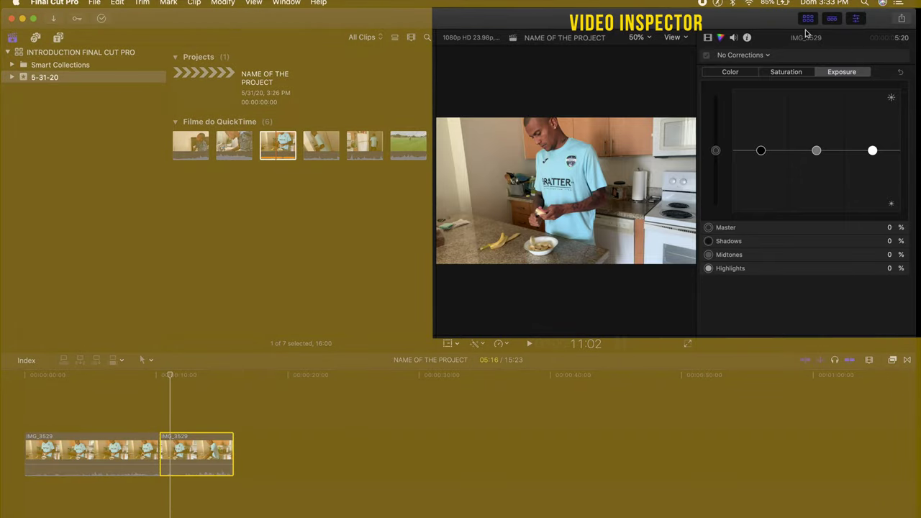
- Keep Normal blend mode, lower the clip's opacity, and move its picture toward the upper left
left_click(705, 37)
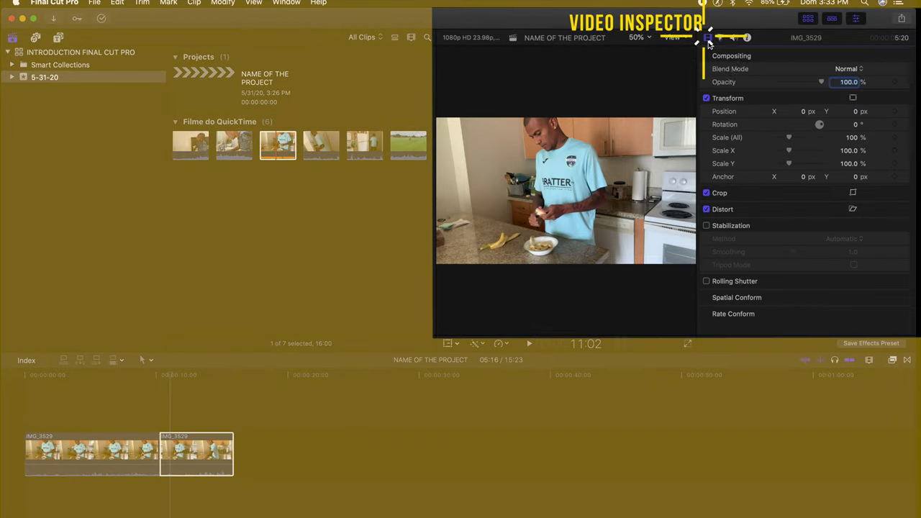
left_click(860, 68)
left_click(860, 69)
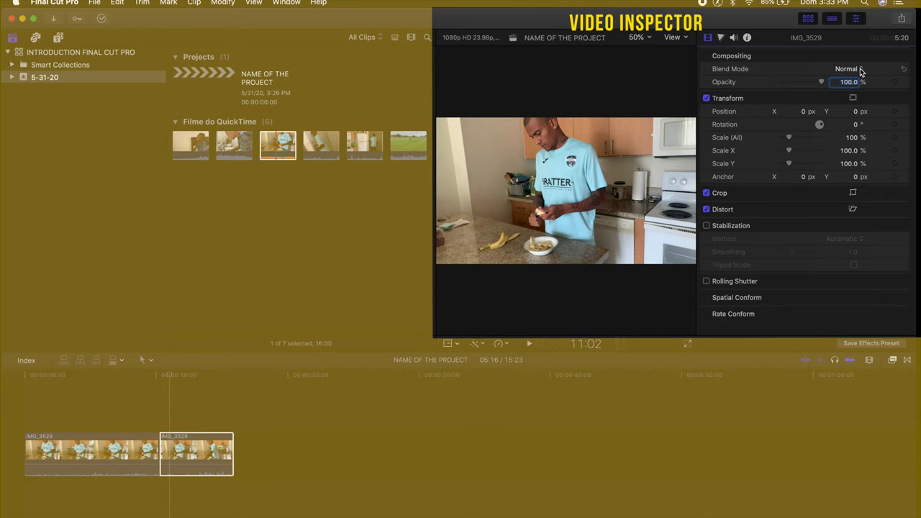
left_click_drag(821, 84, 774, 90)
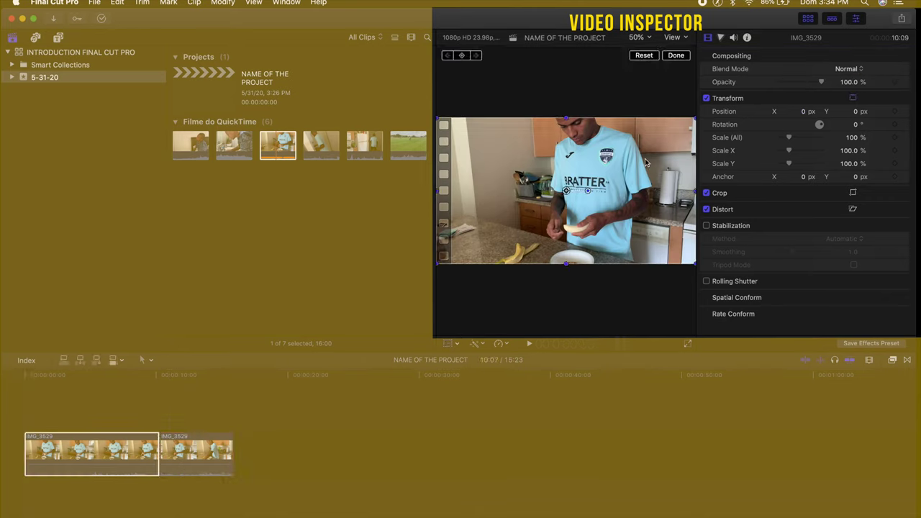
left_click_drag(625, 161, 596, 173)
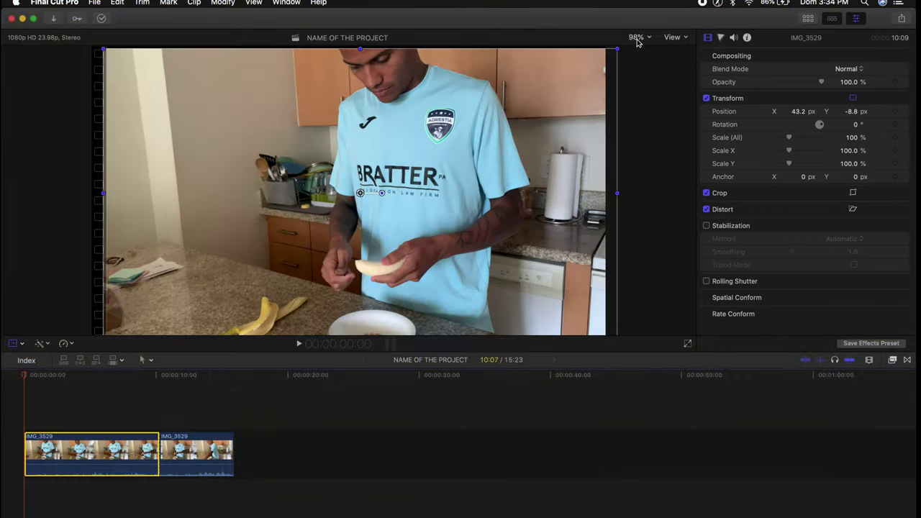
left_click(638, 39)
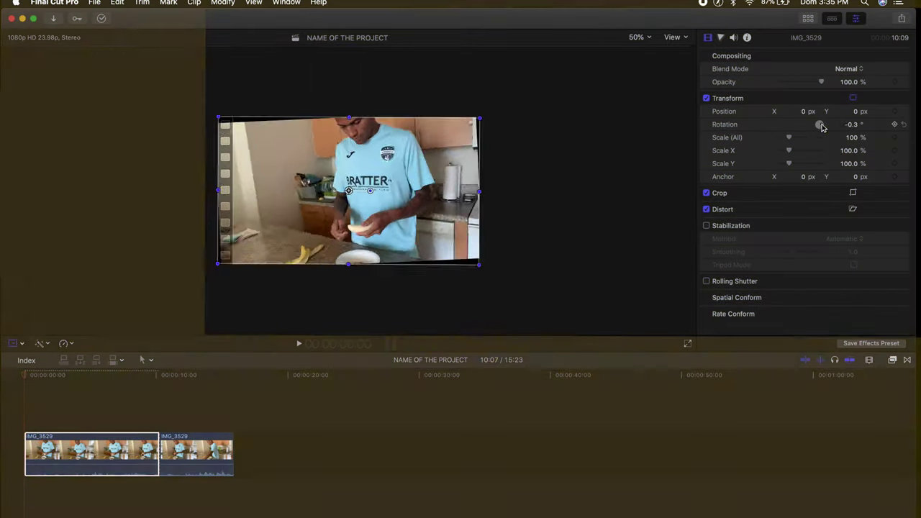
- Rotate to 2.7° and reset, scale to 59%, and pull the top-right corner inward
left_click_drag(819, 126, 822, 127)
left_click(905, 126)
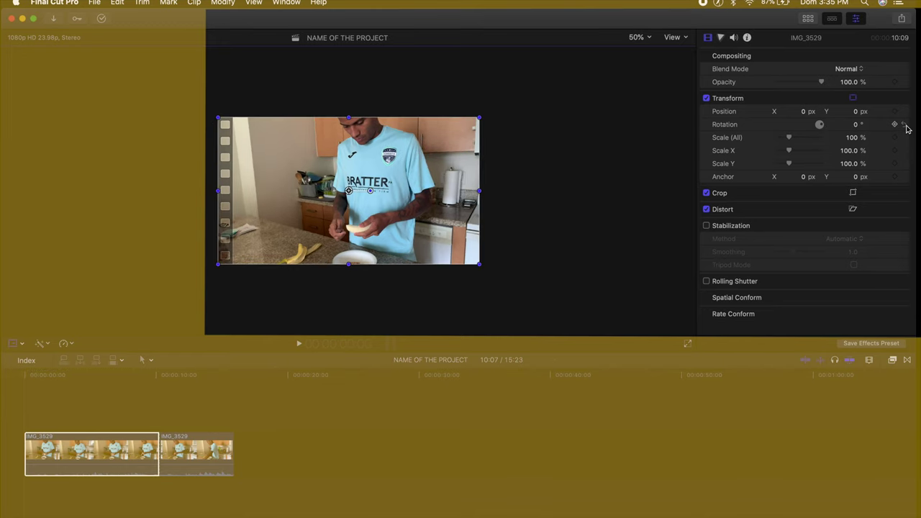
mouse_move(790, 138)
left_mouse_down()
mouse_move(798, 140)
mouse_move(790, 146)
left_mouse_up()
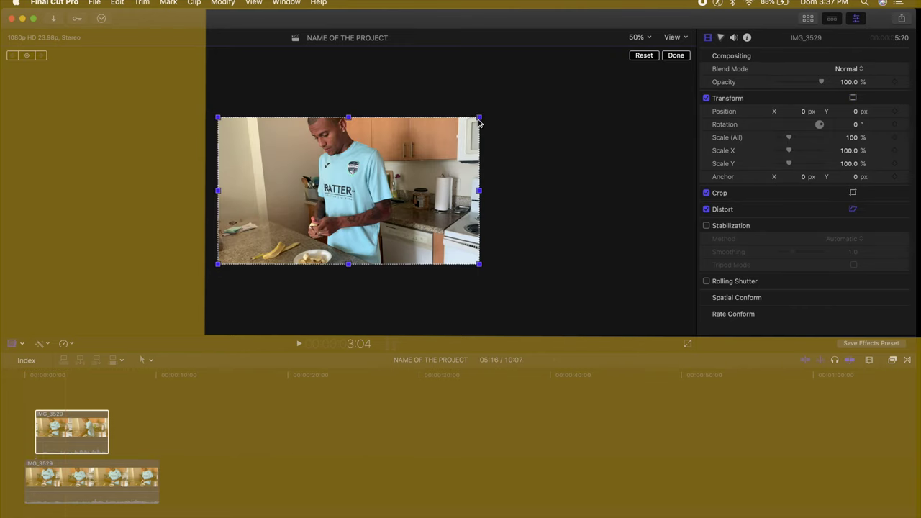
left_click_drag(478, 116, 499, 203)
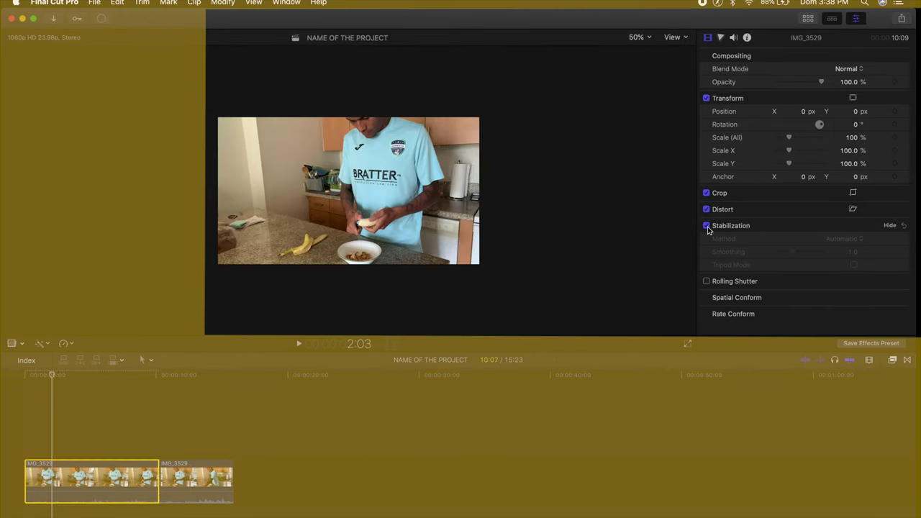
- Enable stabilization on the clip and monitor its analysis in Background Tasks
left_click(706, 226)
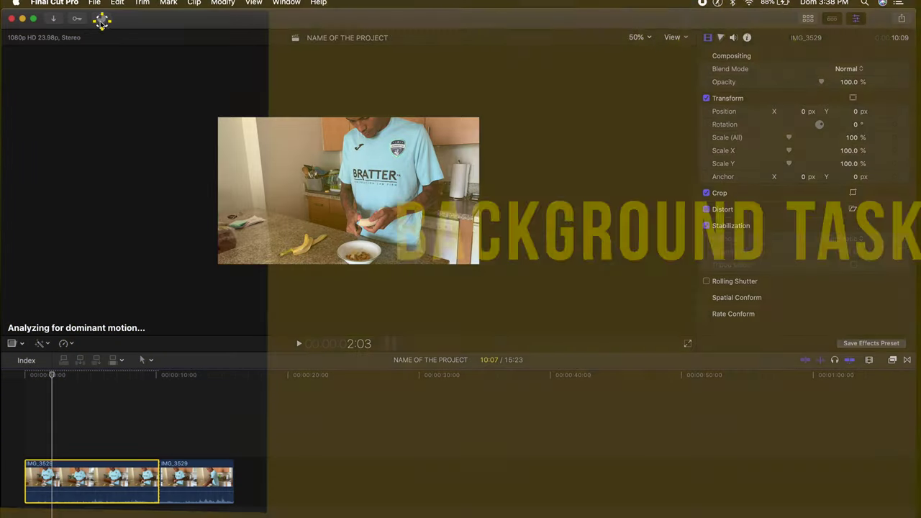
left_click(100, 18)
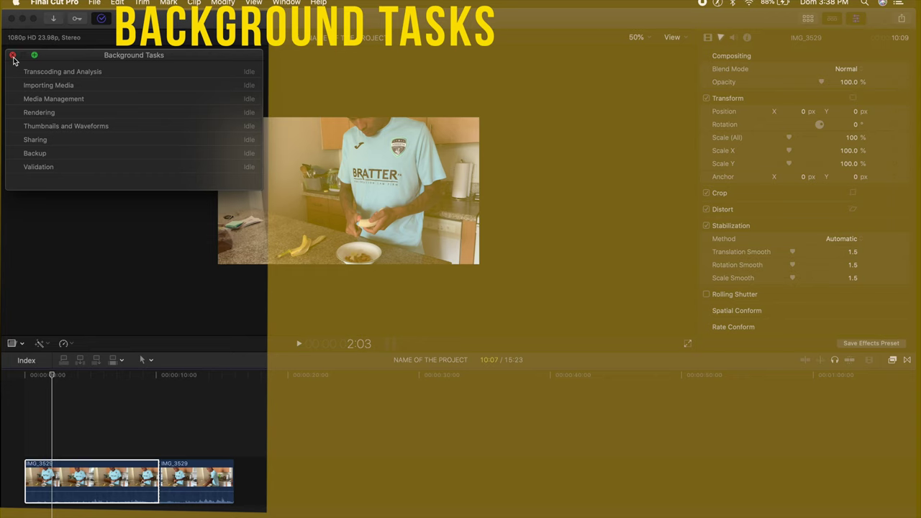
left_click(13, 56)
left_click(102, 19)
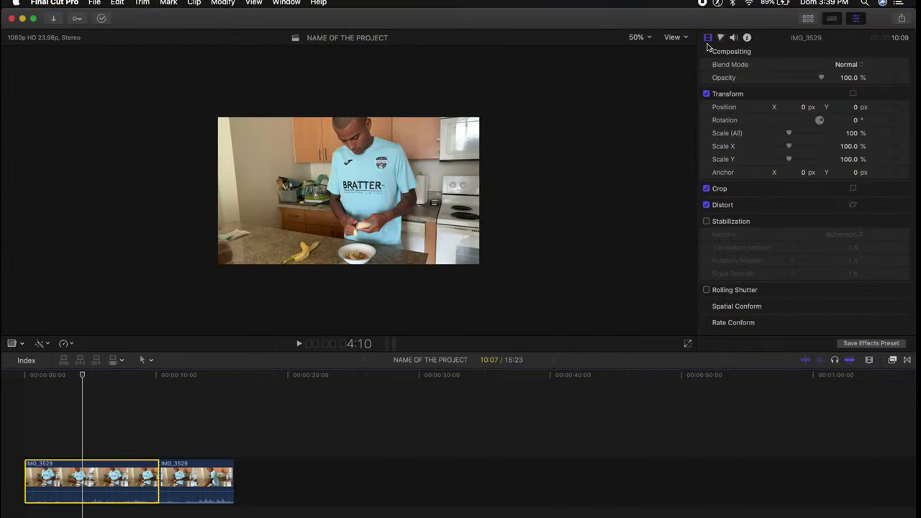
left_click(720, 37)
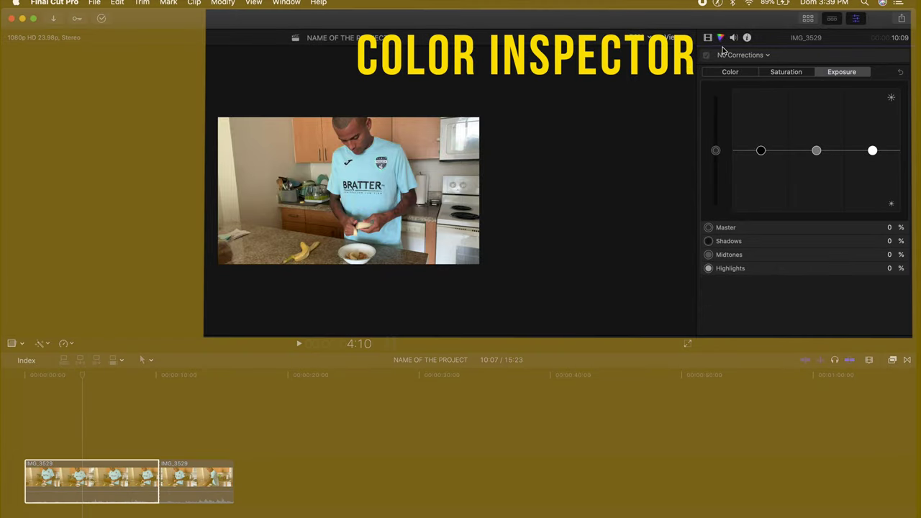
- Adjust Color Board highlights, midtones and shadows exposure, then view saturation and colour tabs
mouse_move(872, 151)
left_mouse_down()
mouse_move(871, 123)
mouse_move(872, 153)
left_mouse_up()
mouse_move(816, 150)
left_mouse_down()
mouse_move(813, 181)
mouse_move(816, 152)
left_mouse_up()
left_click_drag(760, 151, 721, 226)
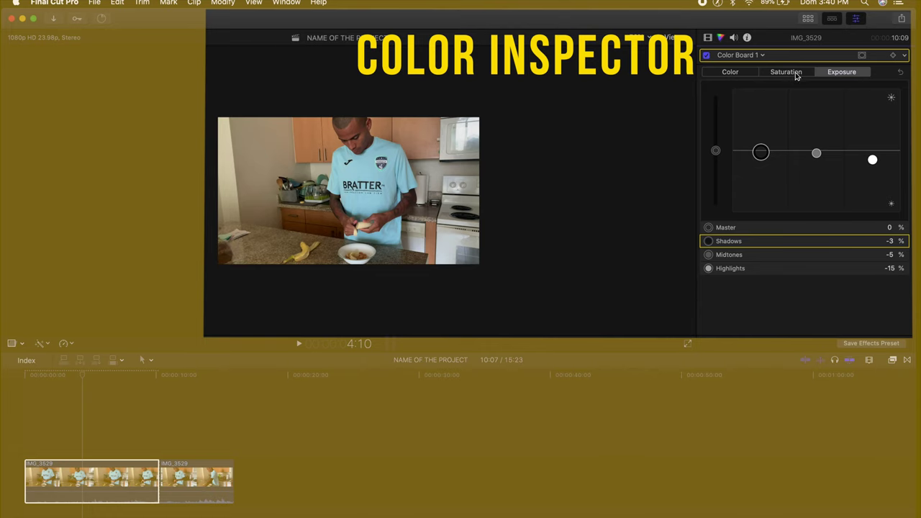
left_click(786, 72)
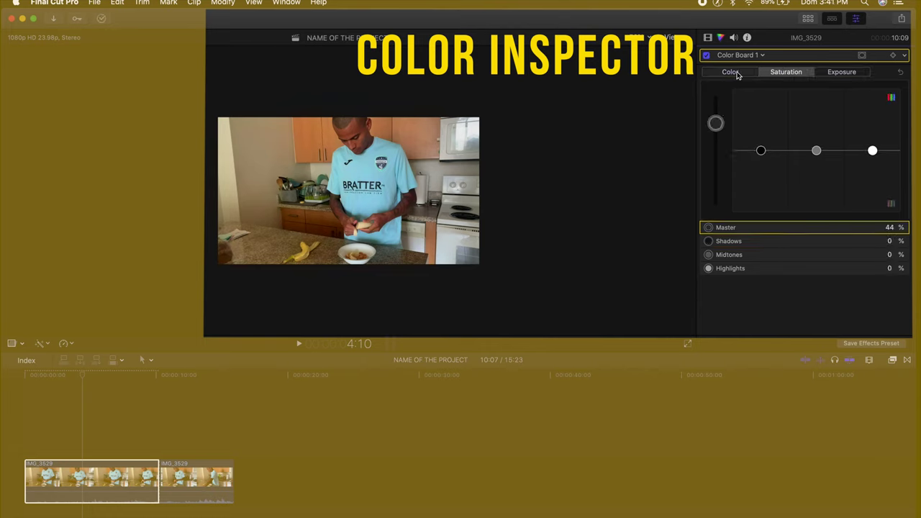
left_click(733, 72)
left_click(740, 55)
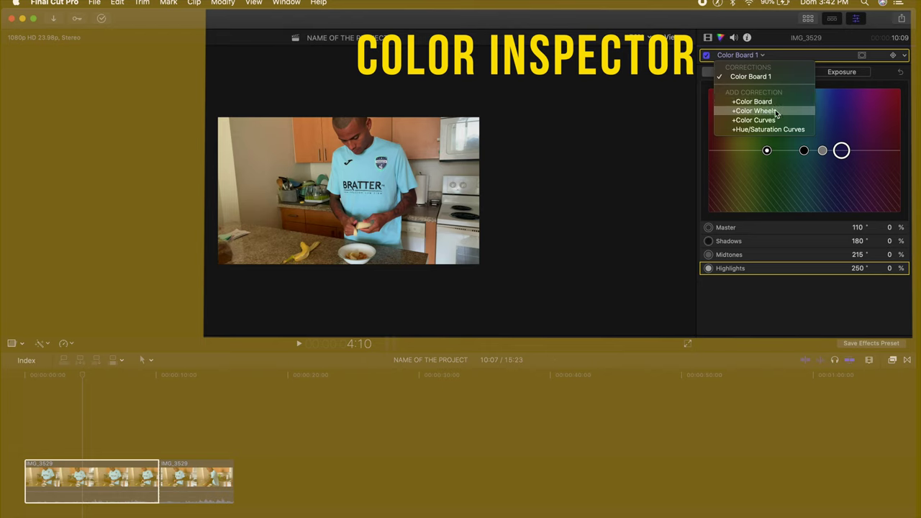
key("Escape")
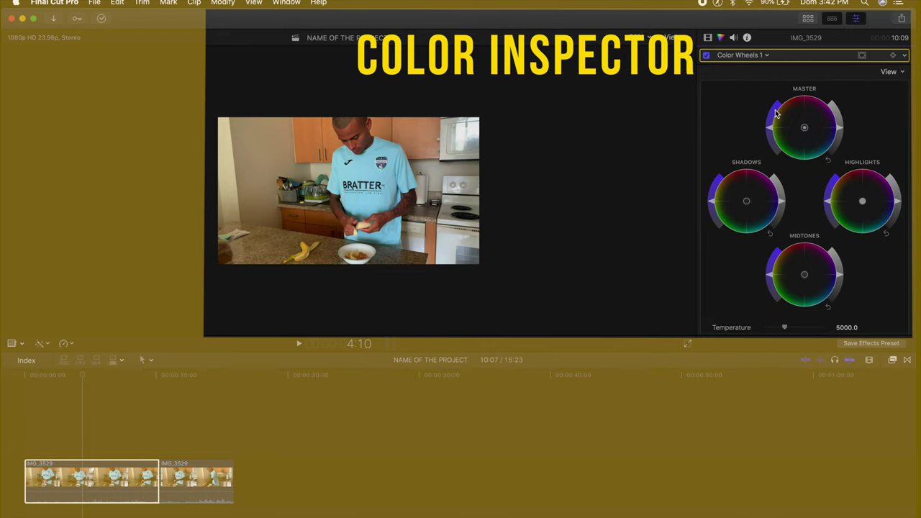
- Disable Color Board 1 and set the Color Wheels 1 temperature to 4418
left_click(709, 38)
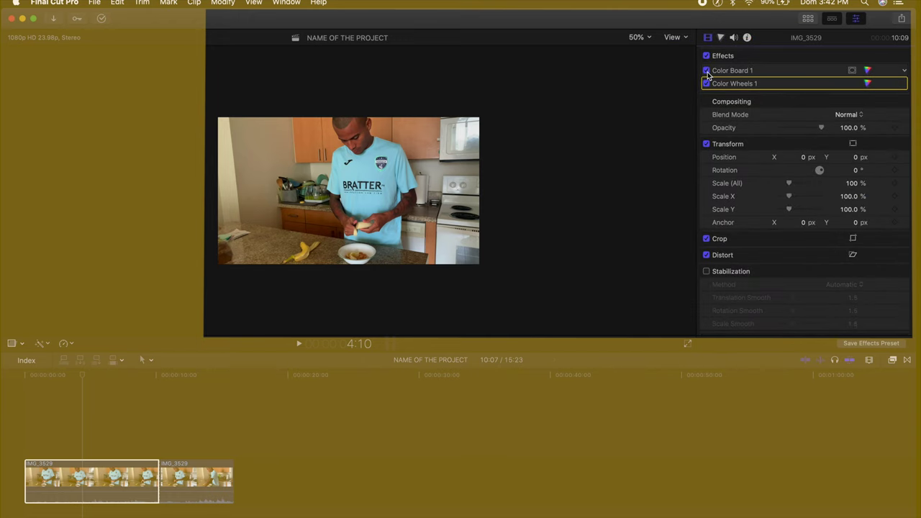
left_click(706, 70)
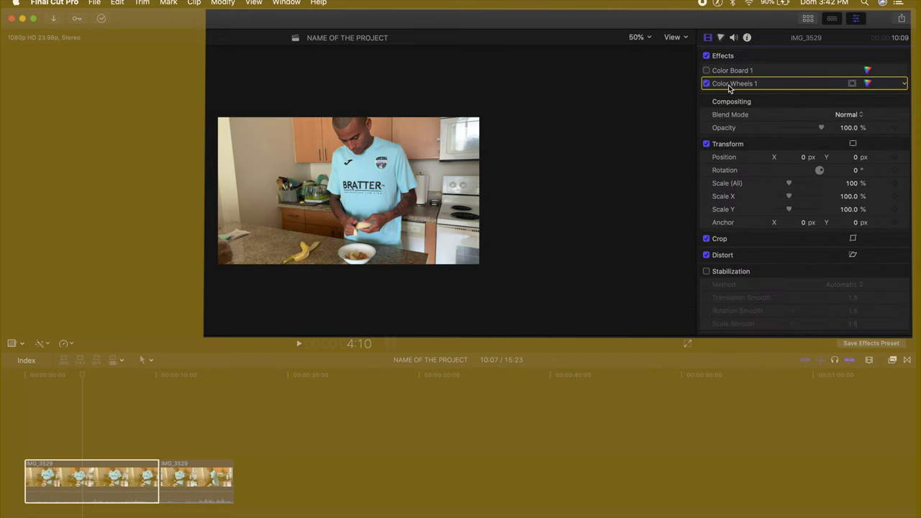
left_click(733, 88)
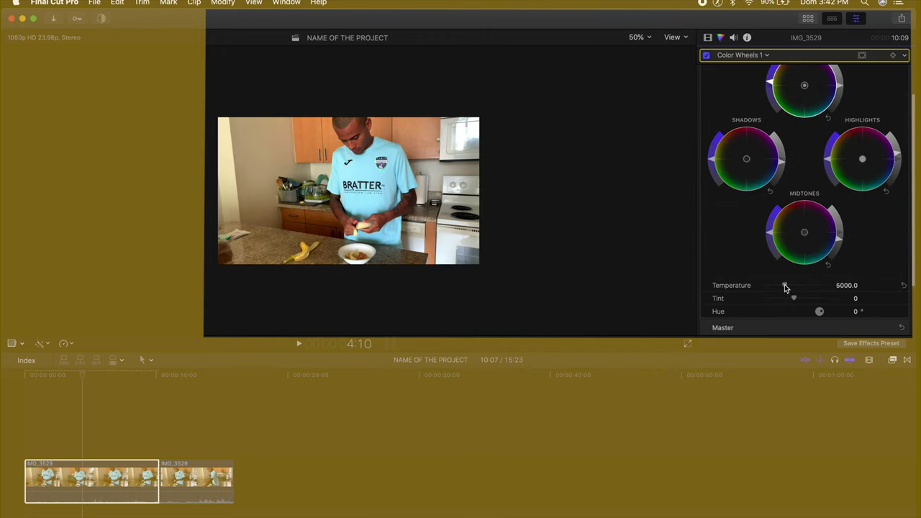
left_click_drag(785, 287, 828, 289)
scroll(793, 289, "down", 1)
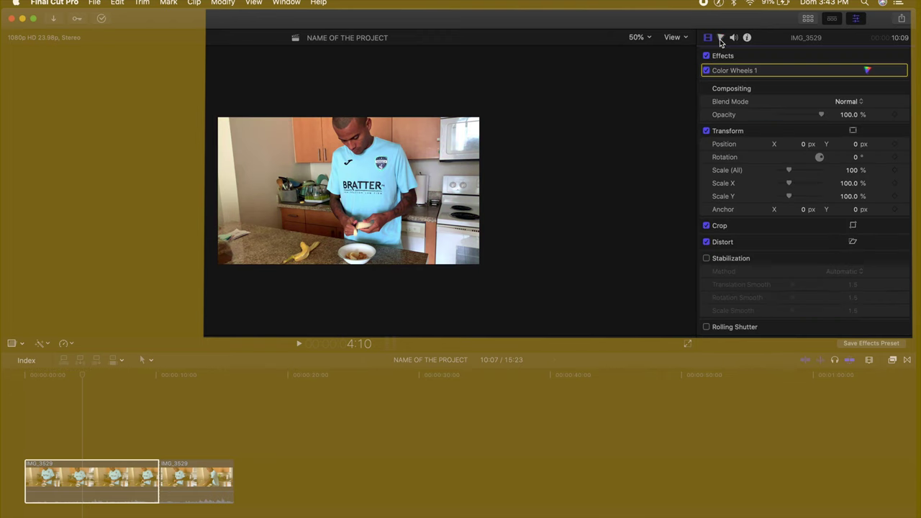
left_click(720, 38)
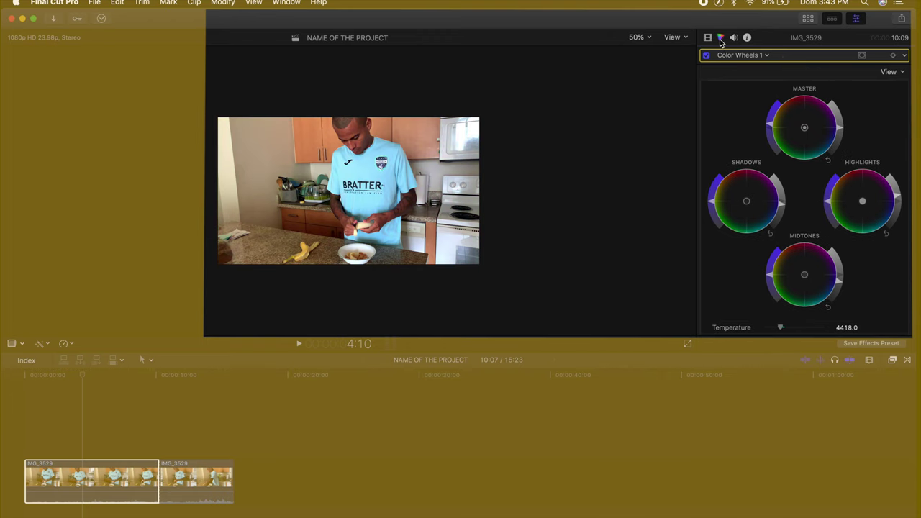
- Add a Color Curves correction to IMG_3529, test luma curve points, then reset the curve to straight
left_click(724, 56)
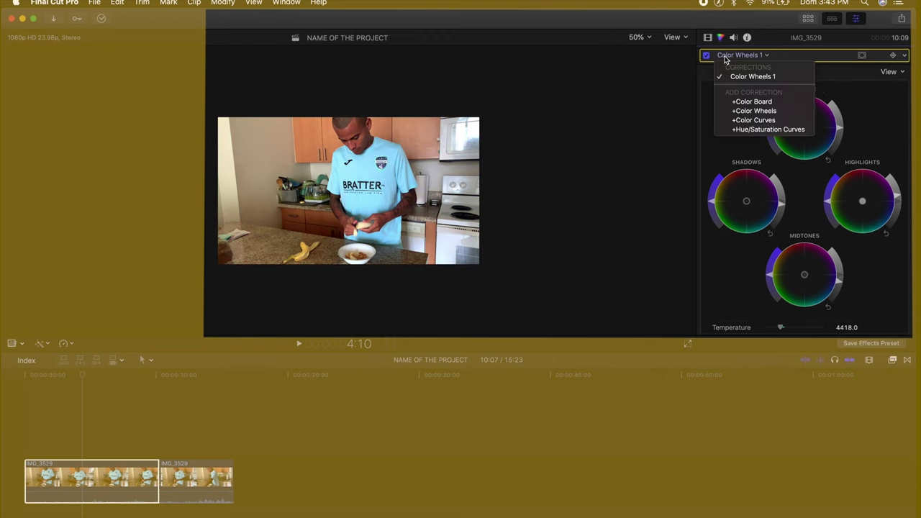
left_click(753, 120)
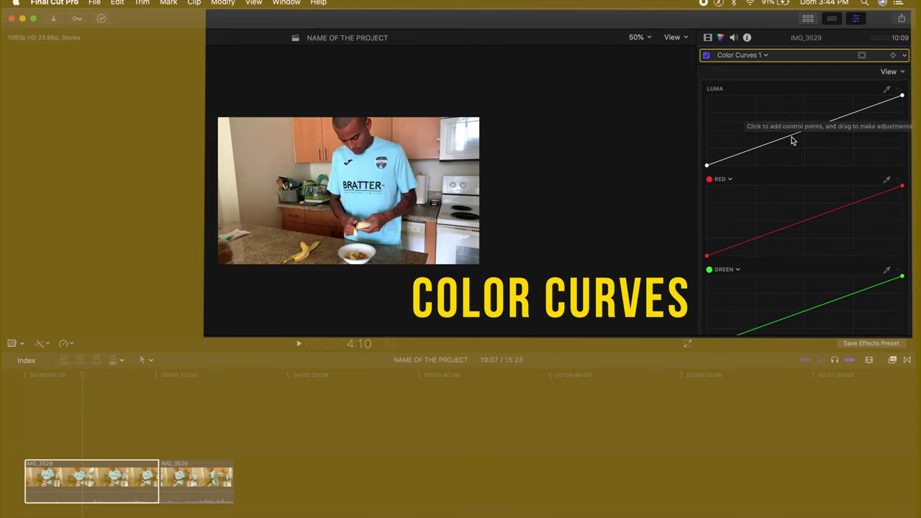
left_click_drag(762, 150, 760, 144)
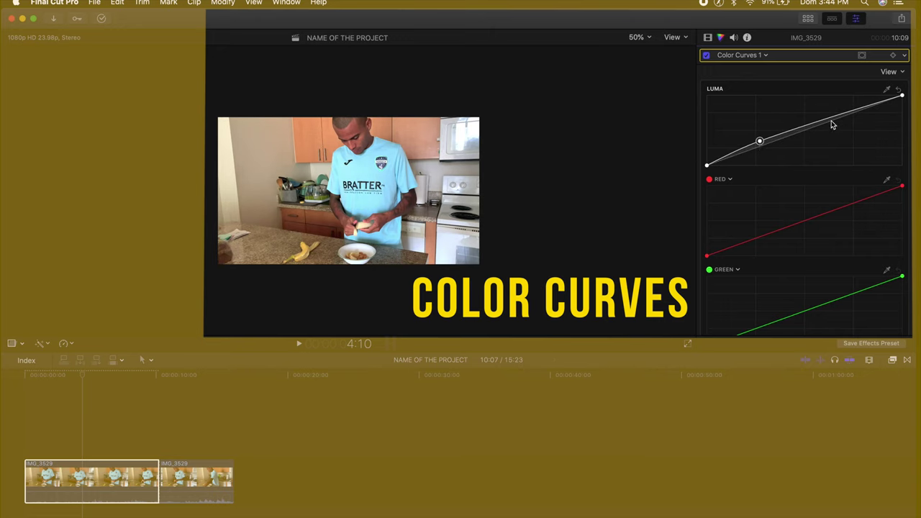
left_click_drag(851, 117, 853, 123)
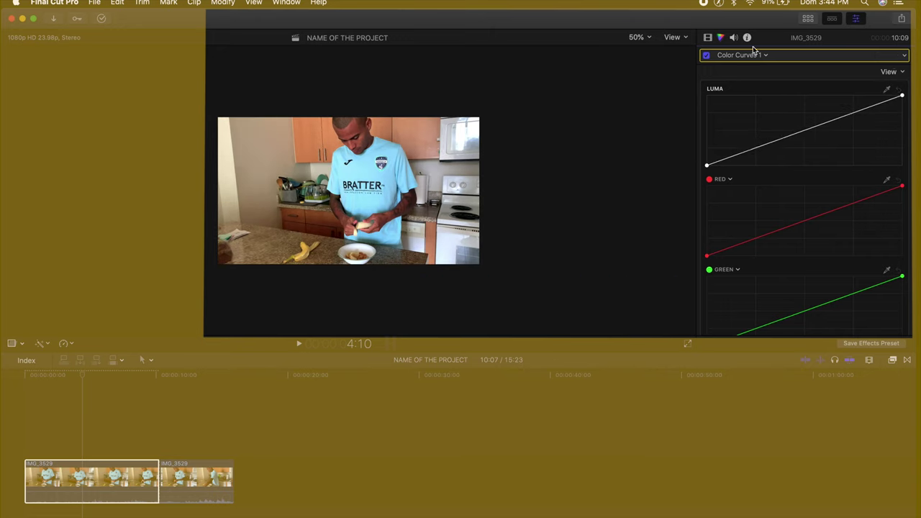
left_click(748, 56)
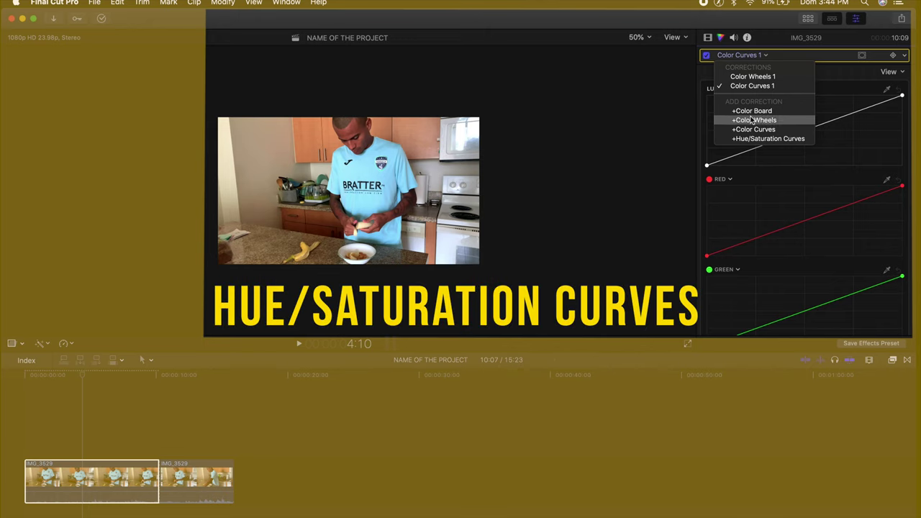
left_click(748, 139)
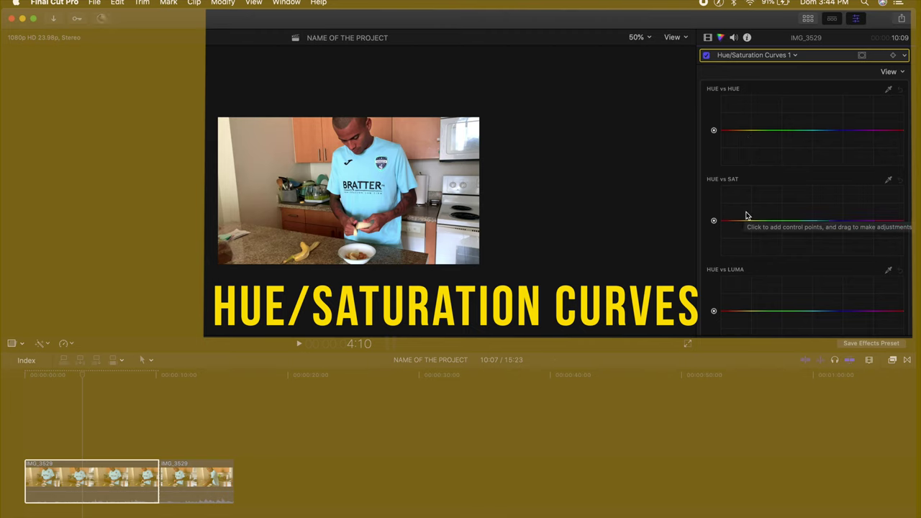
left_click(890, 91)
left_click(376, 157)
mouse_move(824, 133)
left_mouse_down()
mouse_move(822, 103)
mouse_move(831, 184)
mouse_move(822, 130)
left_mouse_up()
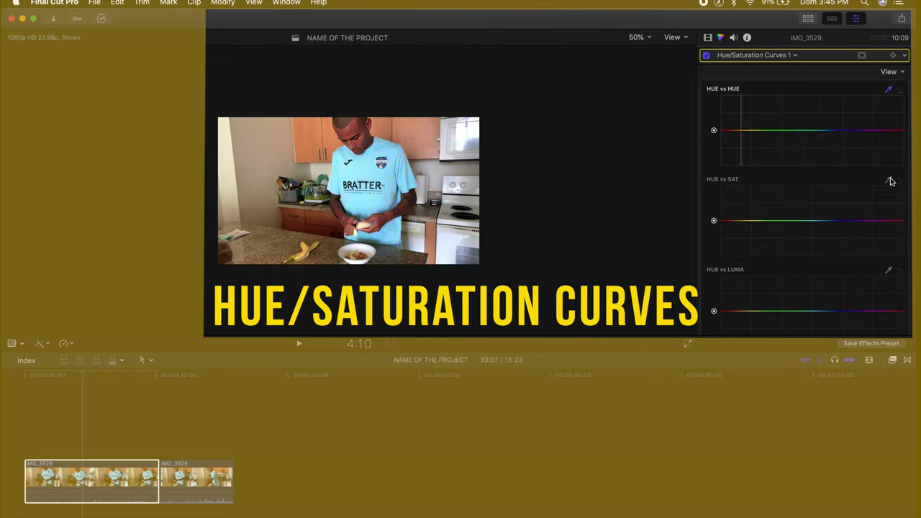
left_click(889, 181)
left_click(393, 169)
left_click_drag(823, 220, 824, 180)
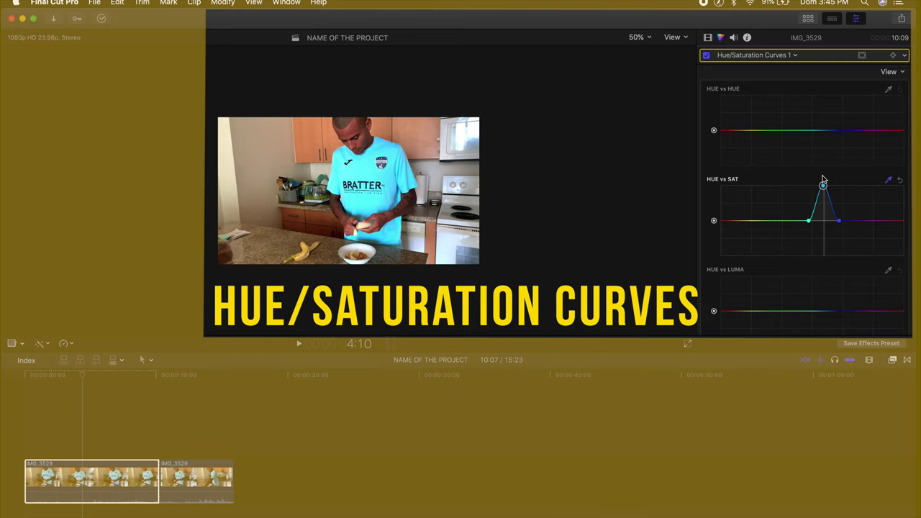
left_click(899, 180)
left_click(724, 56)
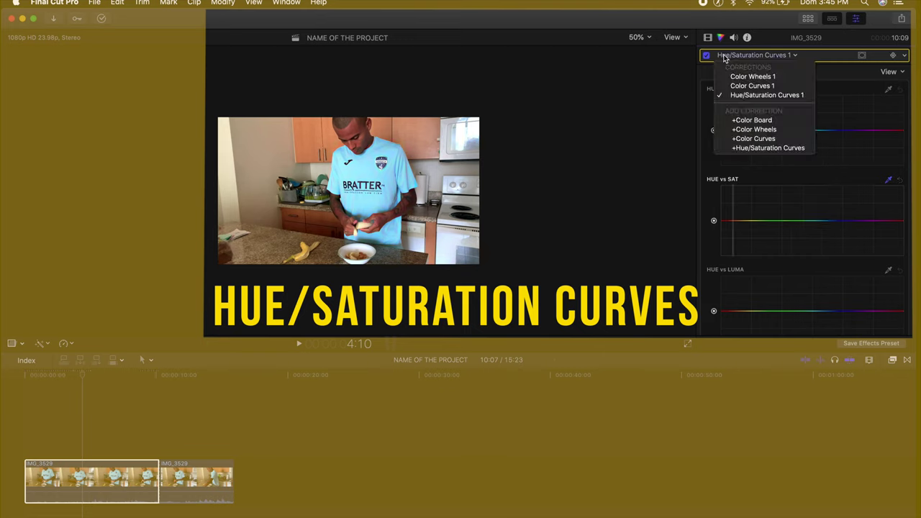
key("Escape")
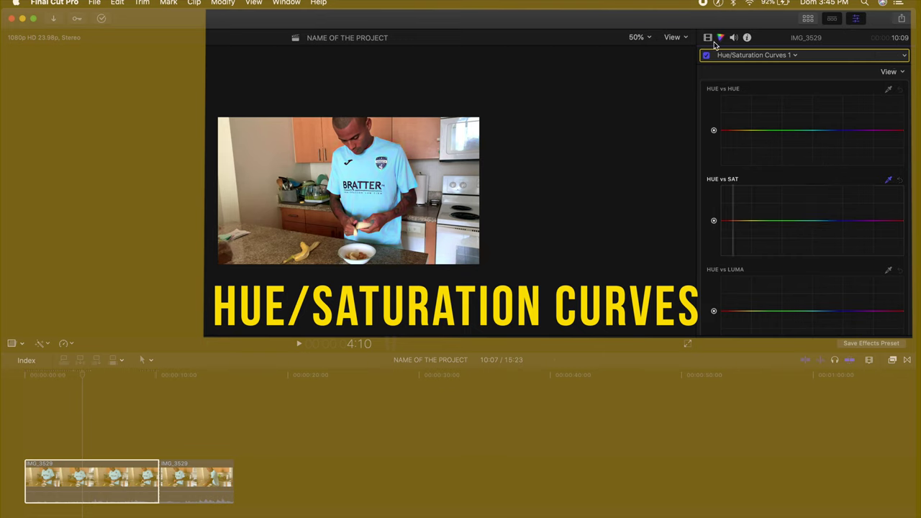
left_click(708, 37)
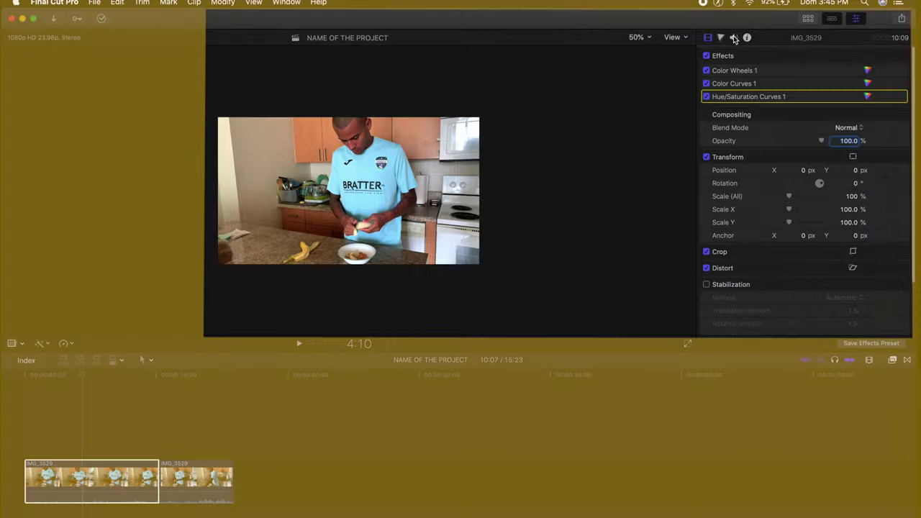
left_click(733, 37)
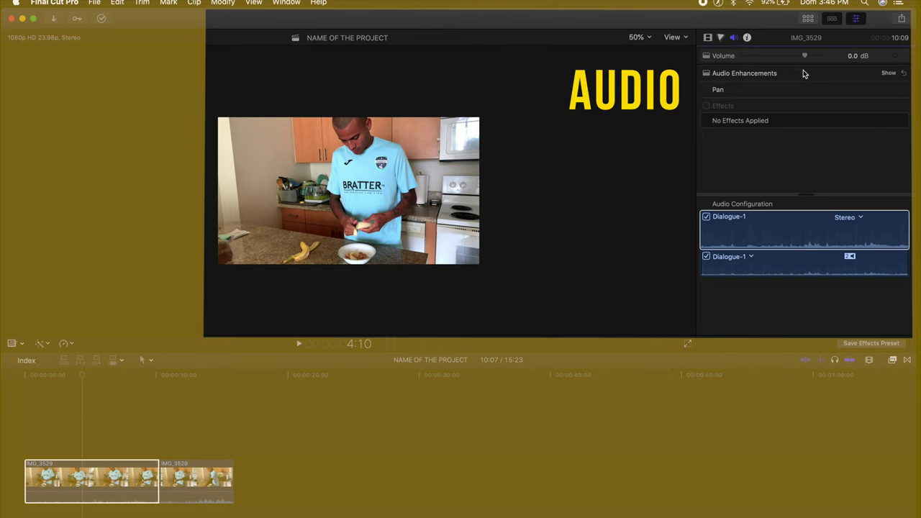
- Raise the IMG_3529 clip volume to 12.0 dB and reveal the Audio Enhancements options
left_click_drag(804, 59, 840, 66)
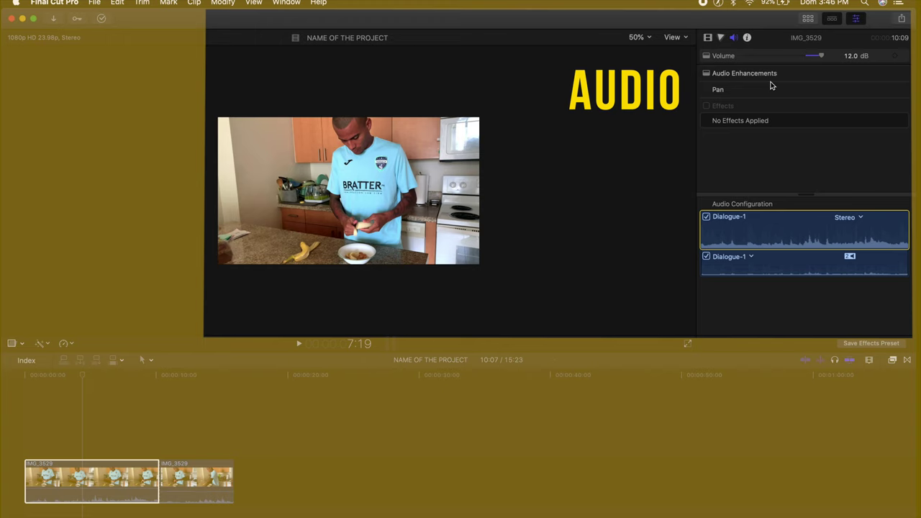
left_click(887, 73)
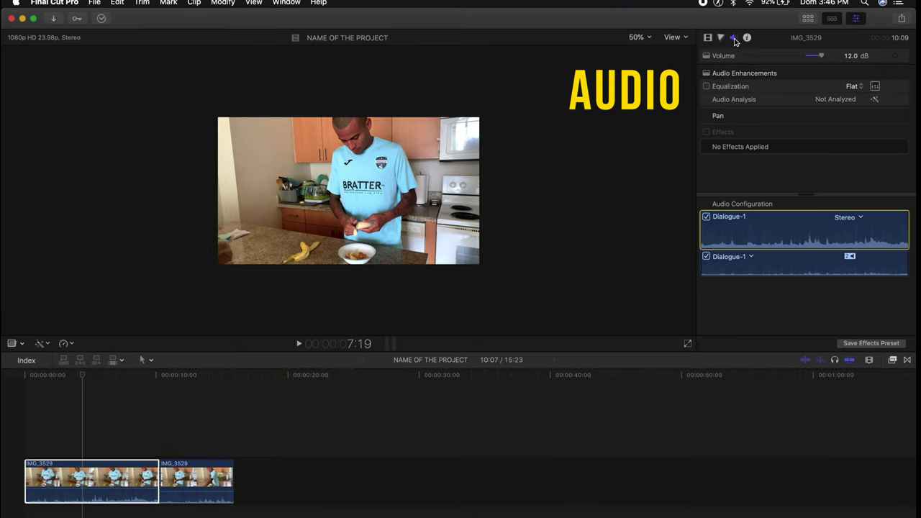
- Check the clip's file details in the Info inspector, then bring back the library browser
left_click(747, 38)
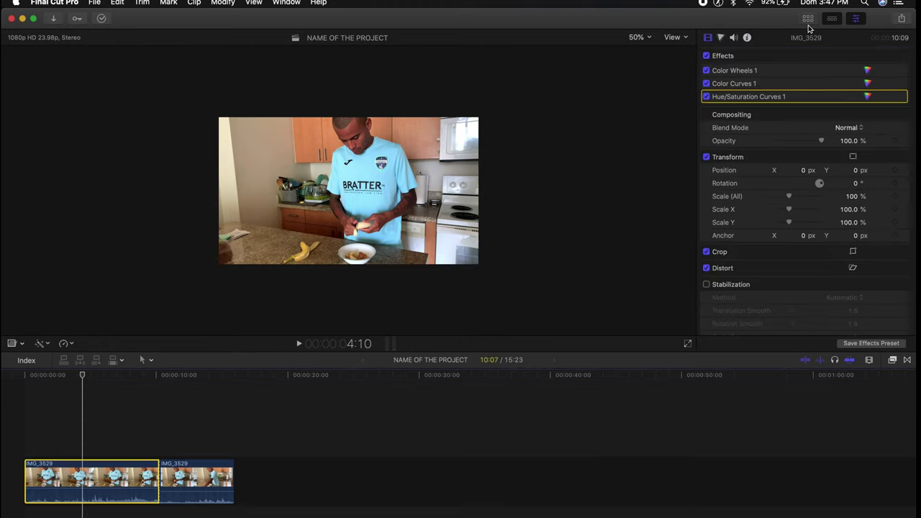
left_click(808, 20)
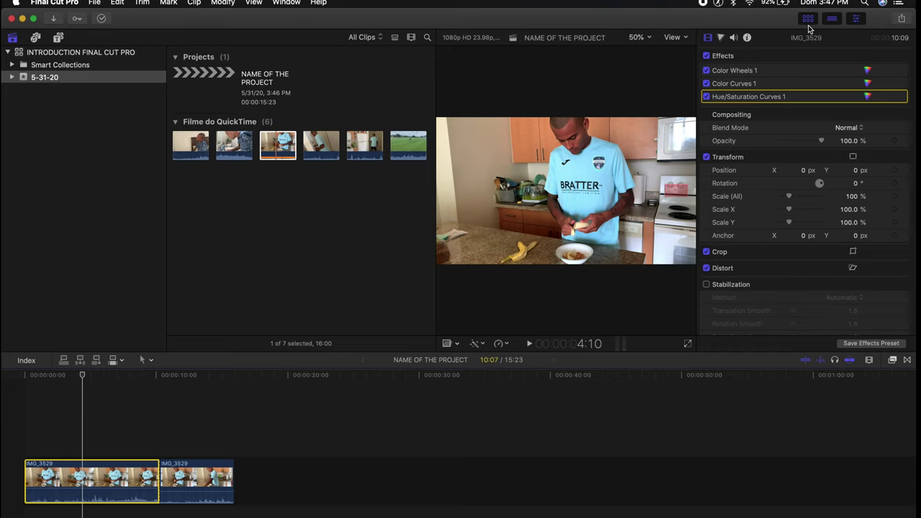
- Start Import Media from the browser and navigate to the Downloads folder
right_click(242, 214)
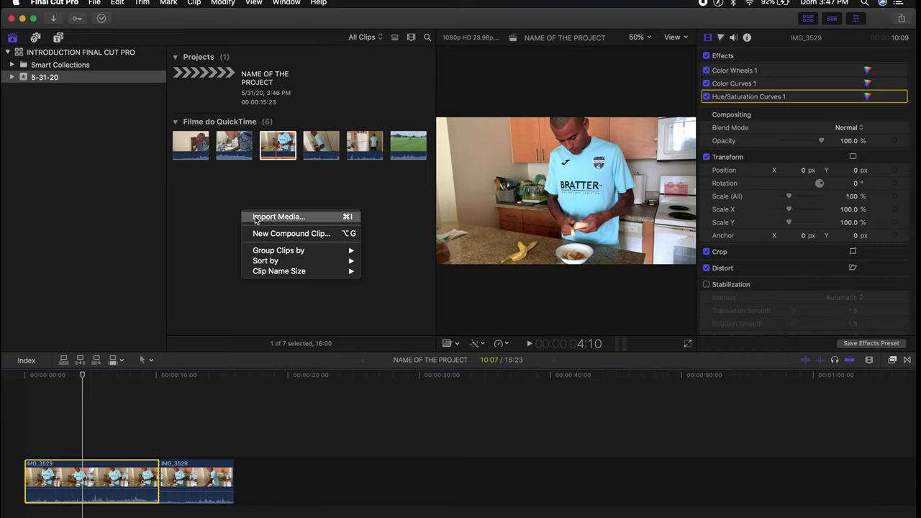
left_click(256, 218)
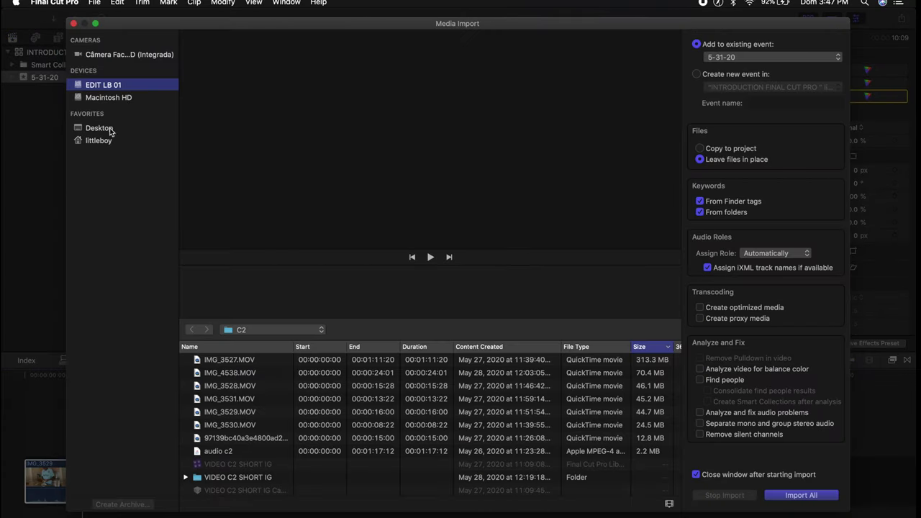
left_click(99, 128)
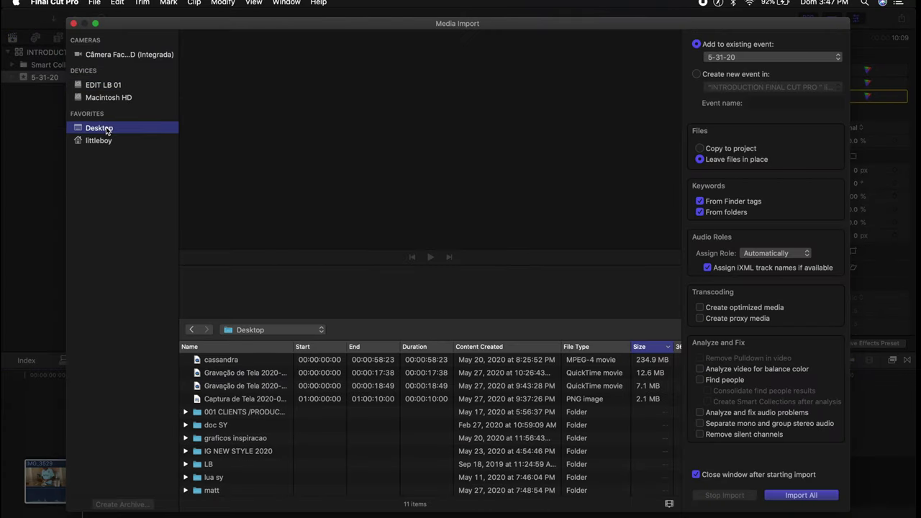
left_click(99, 141)
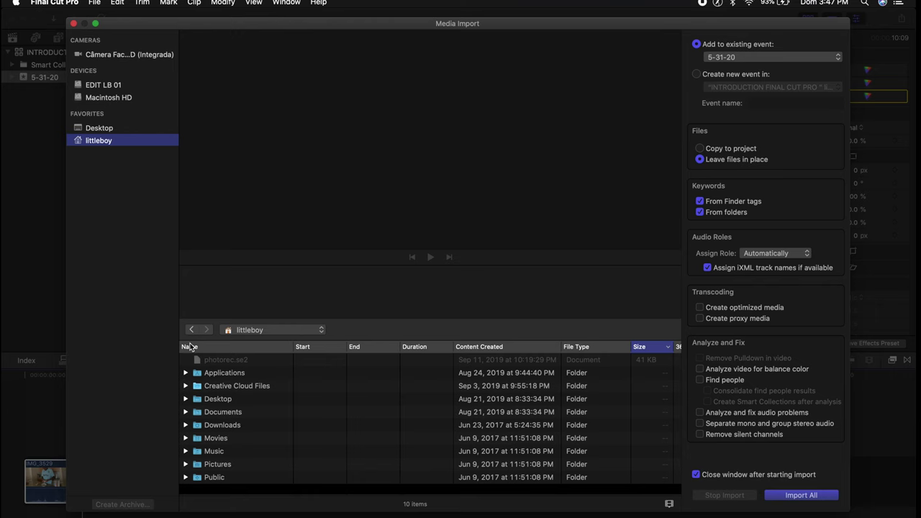
double_click(229, 425)
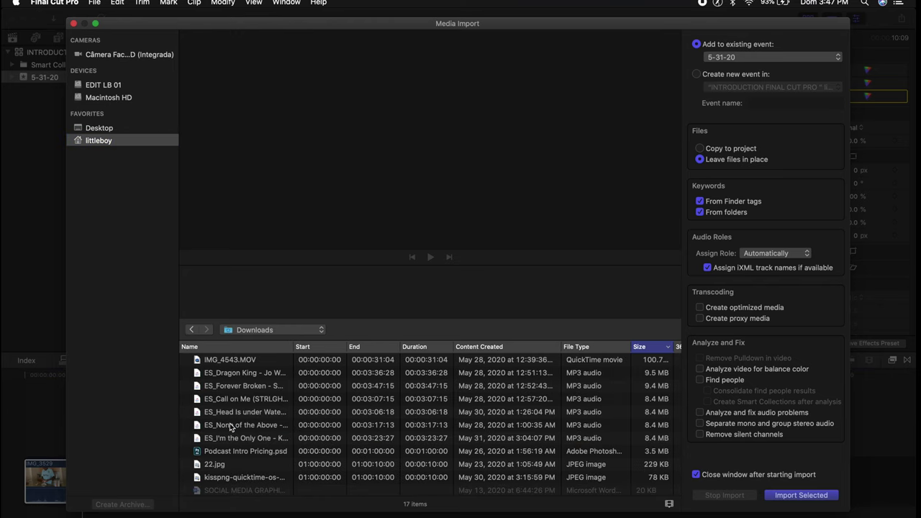
- Preview the MP3 music tracks and import the chosen one into the 5-31-20 event
left_click(236, 374)
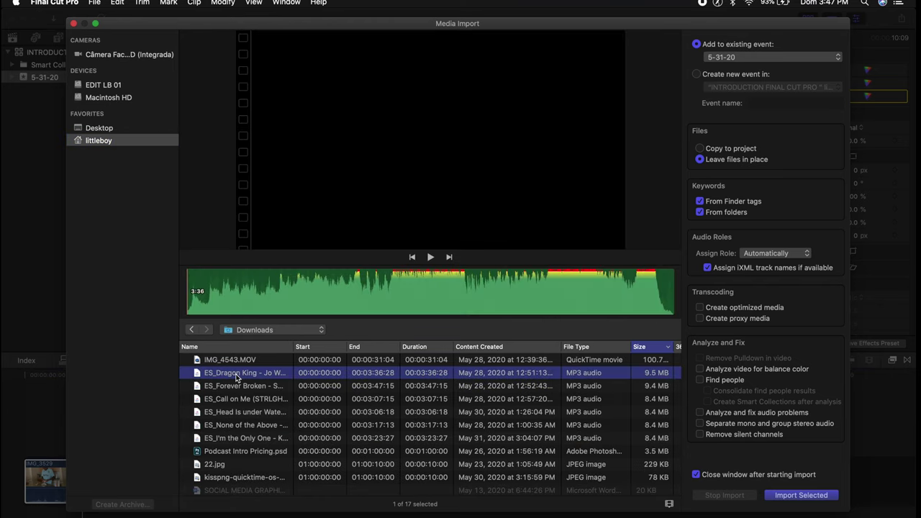
key("space")
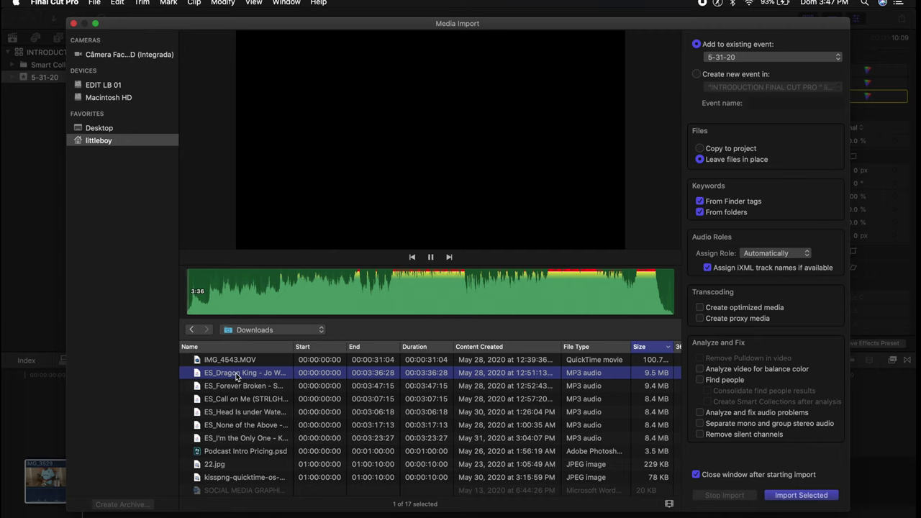
left_click(389, 287)
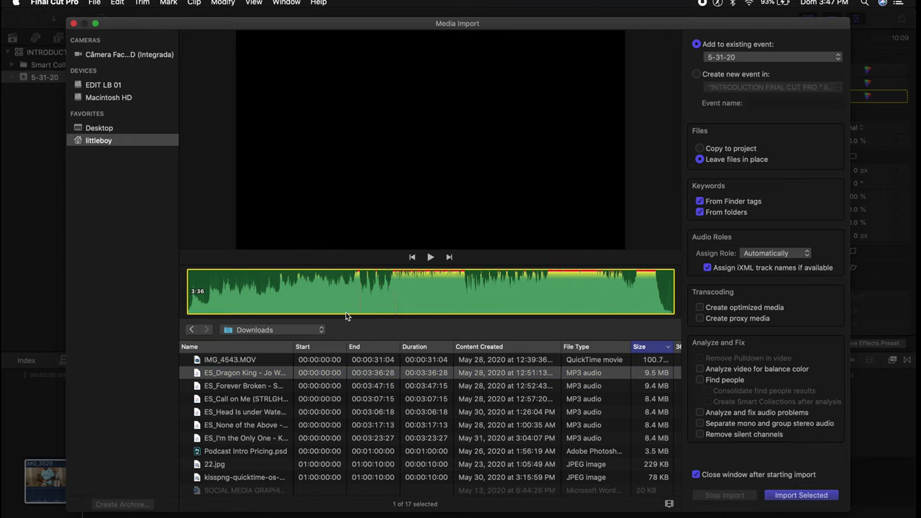
key("Down")
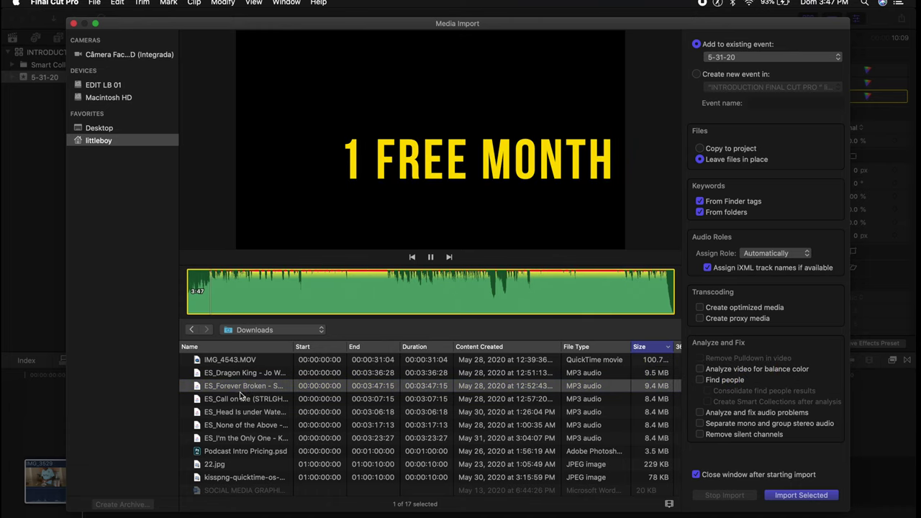
left_click(241, 398)
left_click(321, 292)
key("space")
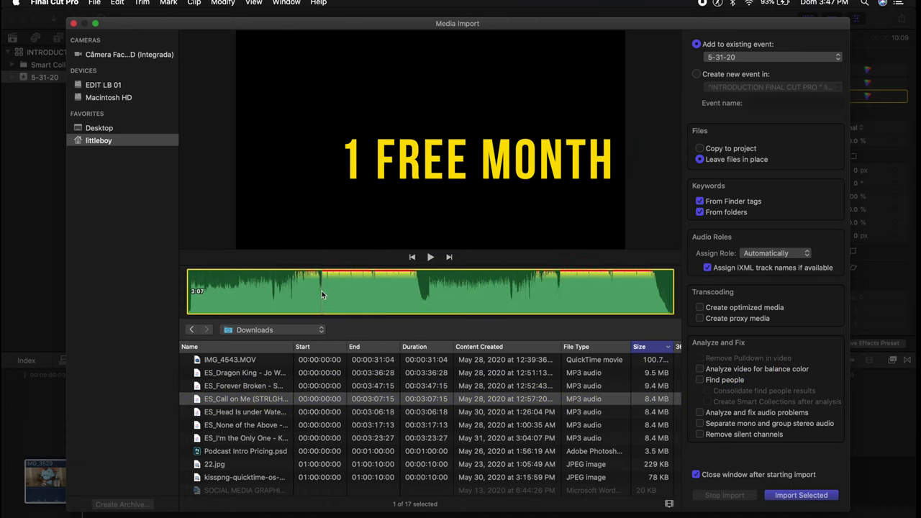
key("Return")
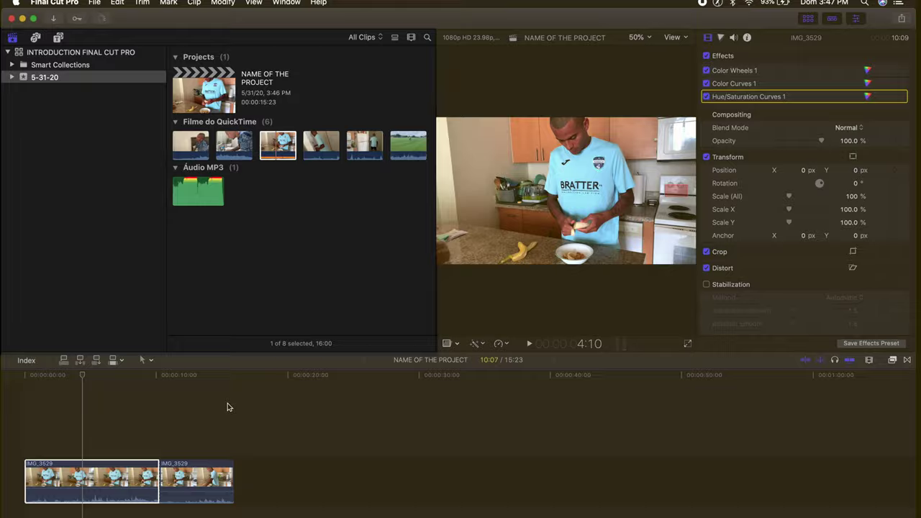
left_click(16, 77)
- Expand Smart Collections and look through the video, audio, favorites and projects collections
left_click(12, 65)
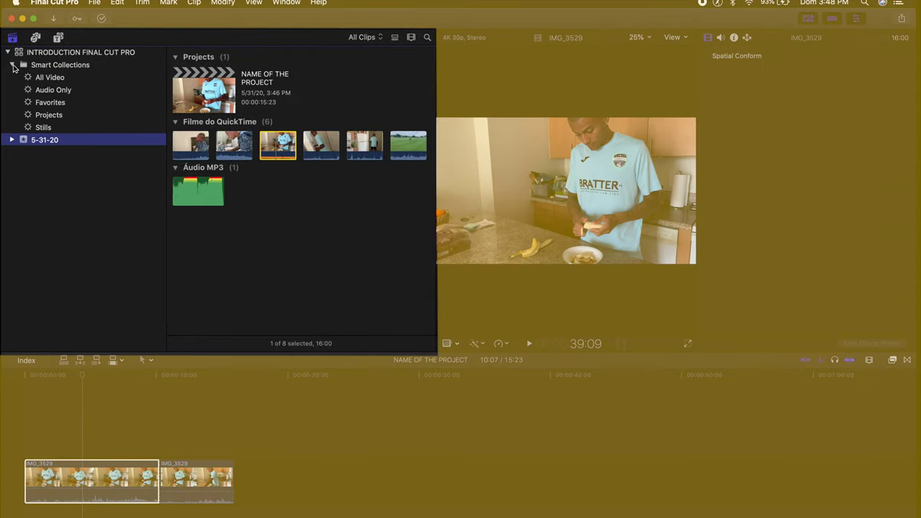
left_click(51, 78)
left_click(52, 91)
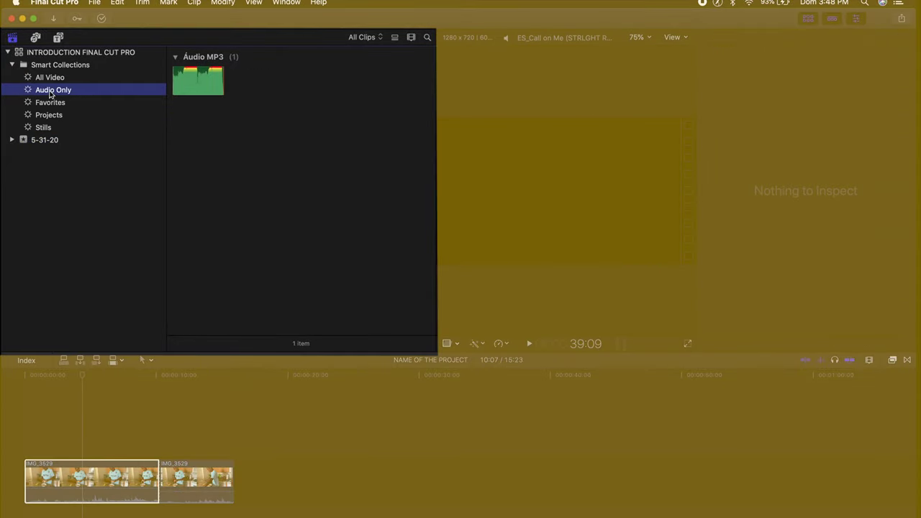
left_click(51, 104)
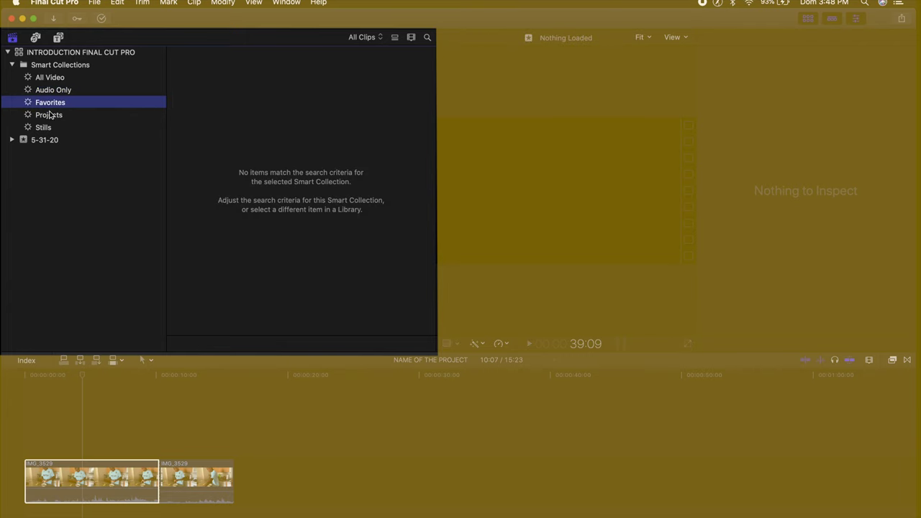
left_click(49, 115)
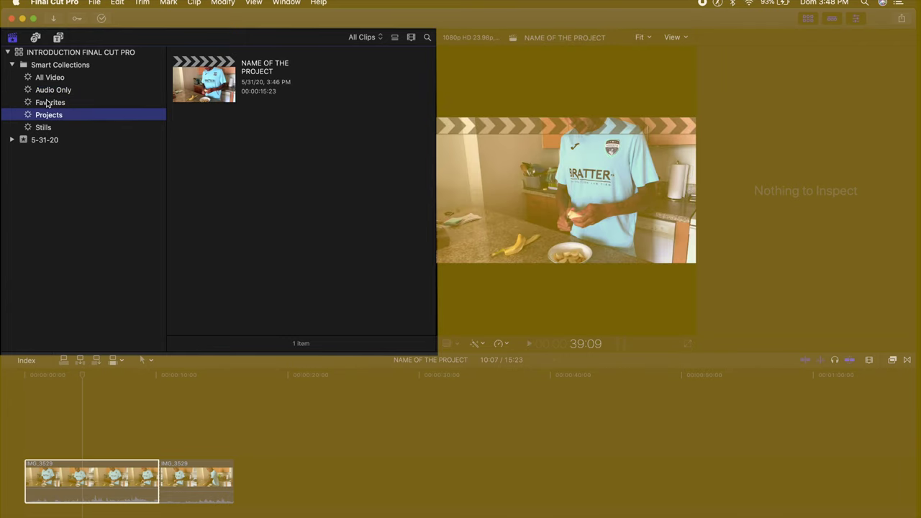
left_click(47, 103)
left_click(39, 78)
left_click(38, 69)
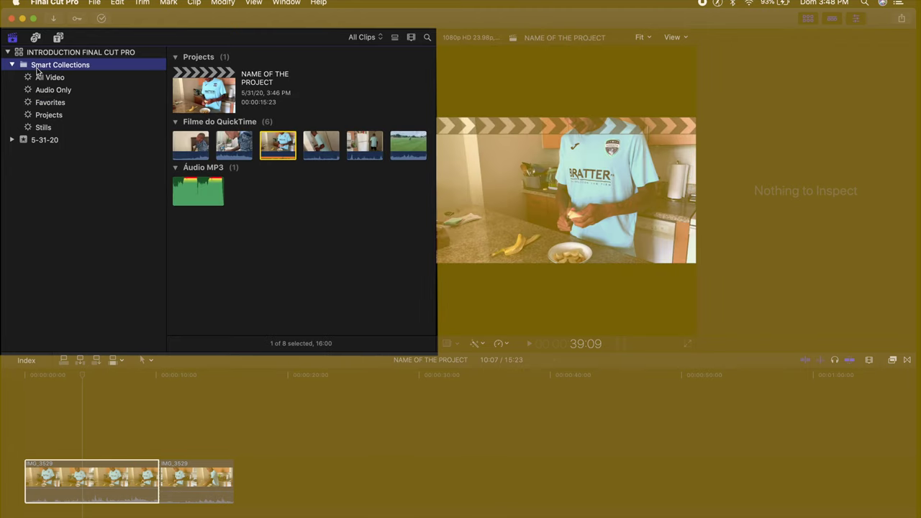
- Favourite the kitchen clip IMG_3529 and confirm it shows up in Favorites
left_click(272, 150)
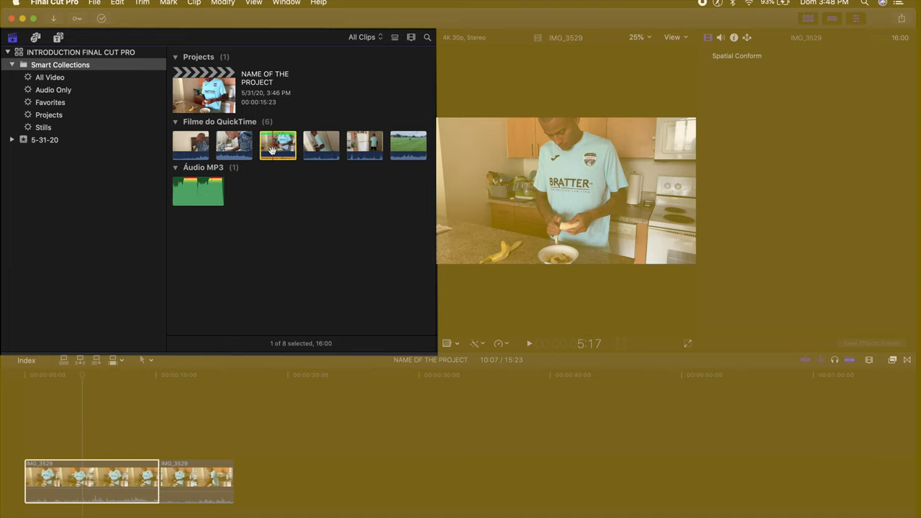
left_click(51, 106)
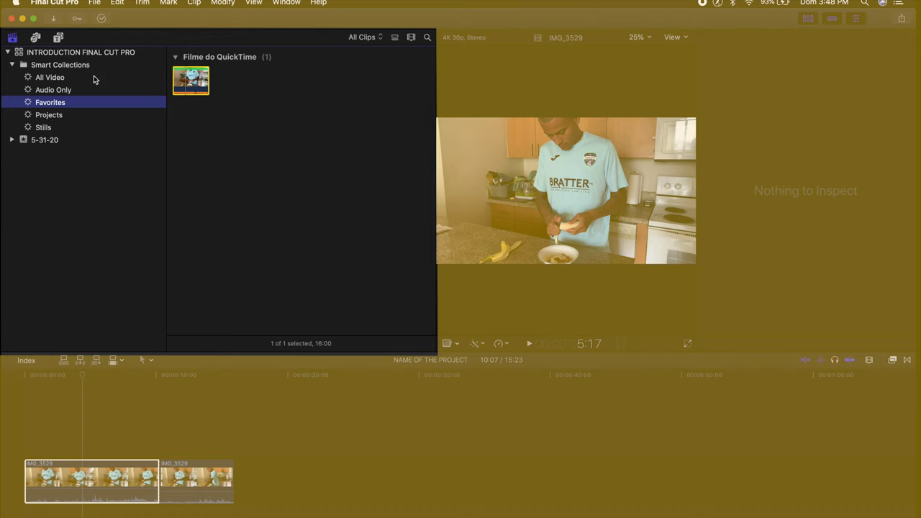
left_click(60, 65)
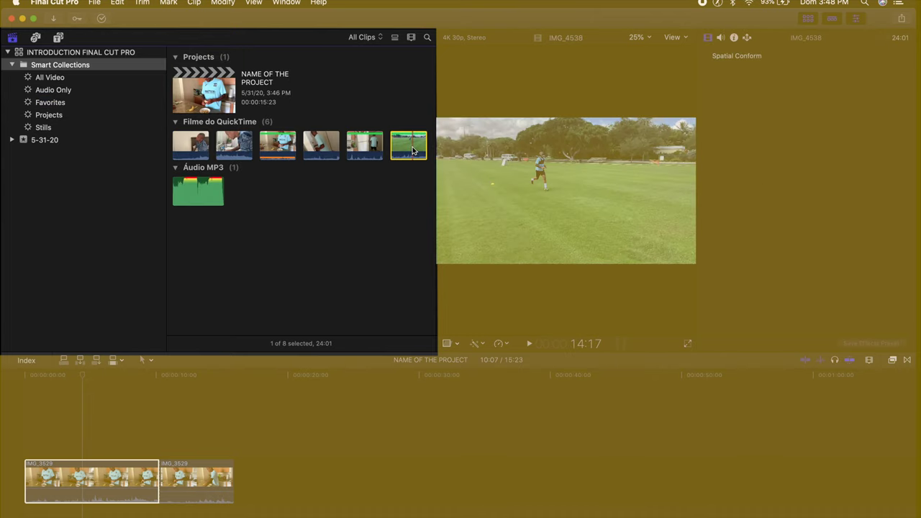
- Try placing the three Favorites clips into the timeline, then undo it
left_click(57, 105)
left_click(277, 81)
left_click_drag(281, 117, 199, 407)
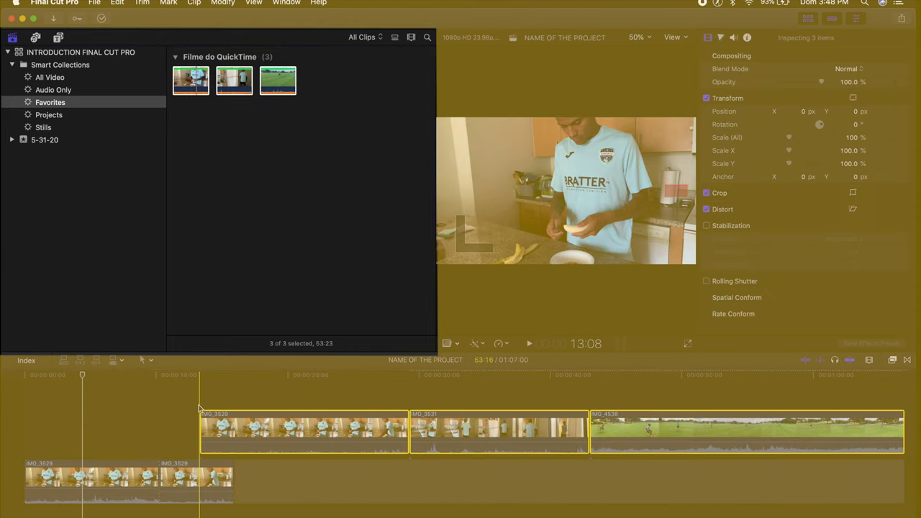
key("super+z")
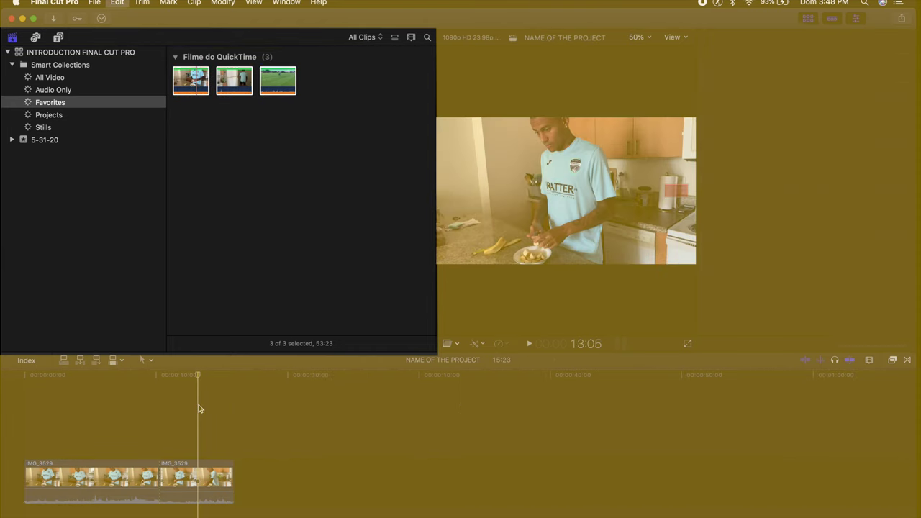
- Try connecting the three favourites above the storyline, undo, and return to all clips
left_click_drag(280, 108, 200, 90)
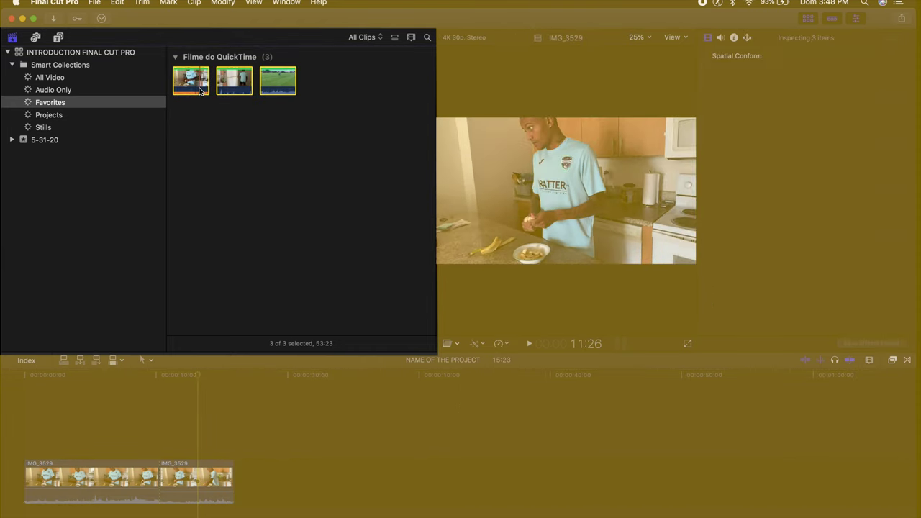
key("q")
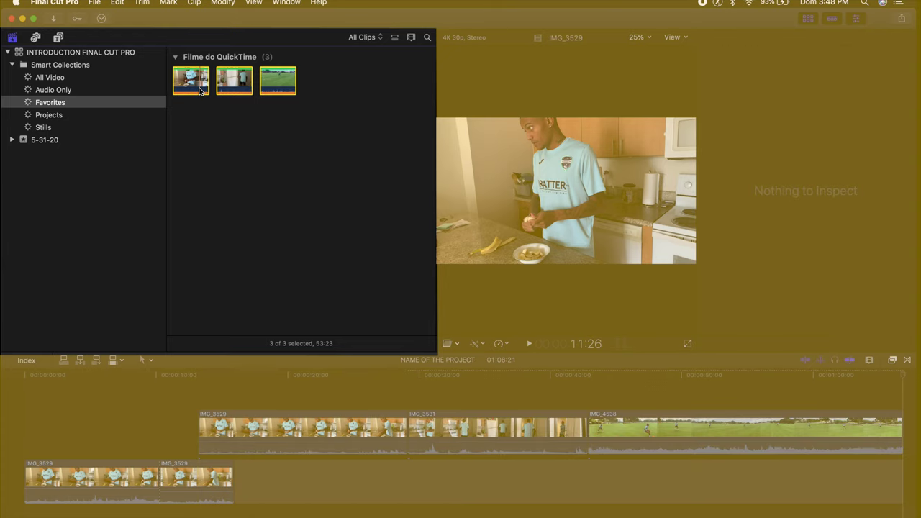
key("super+z")
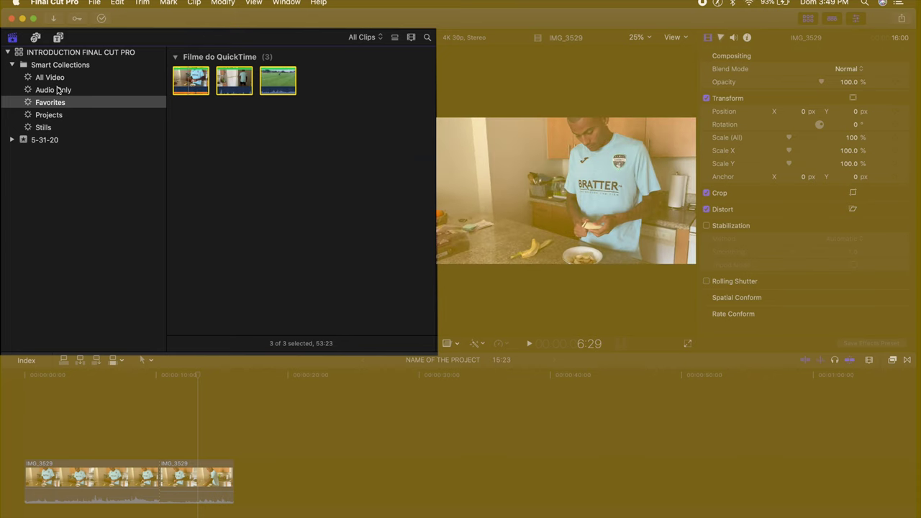
left_click(60, 65)
left_click(216, 128)
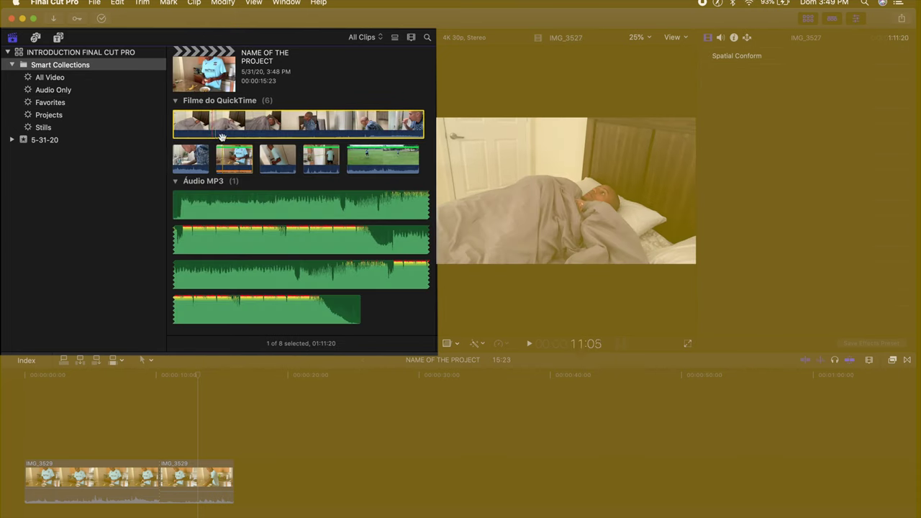
- Mark a short in-to-out range on the long IMG_3527 QuickTime clip
key("i")
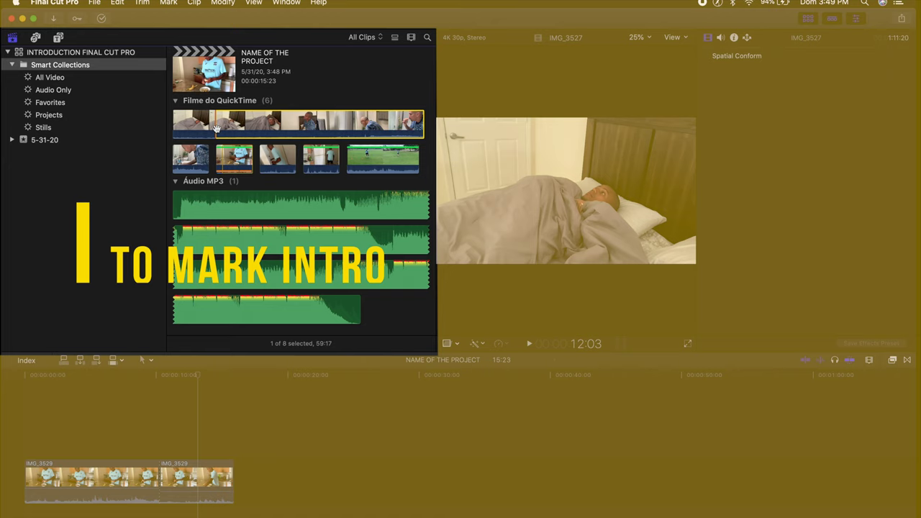
key("space")
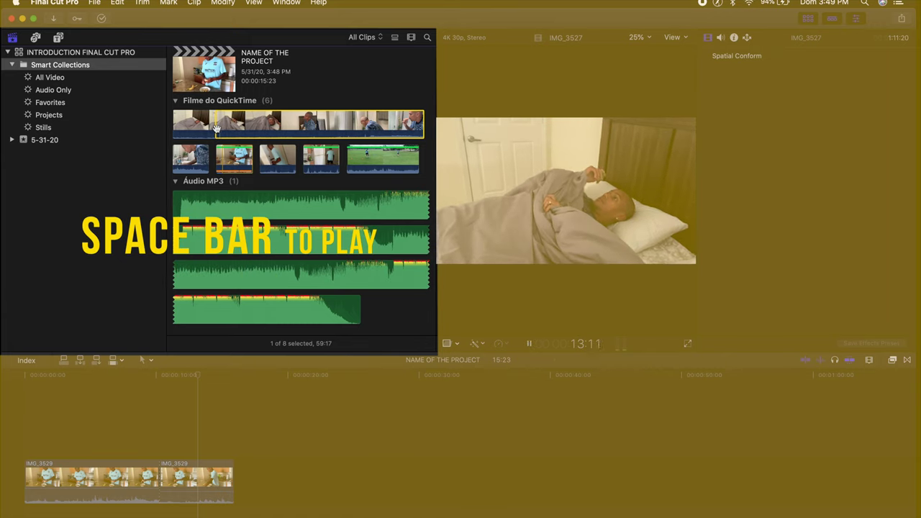
key("space")
left_click_drag(216, 127, 216, 128)
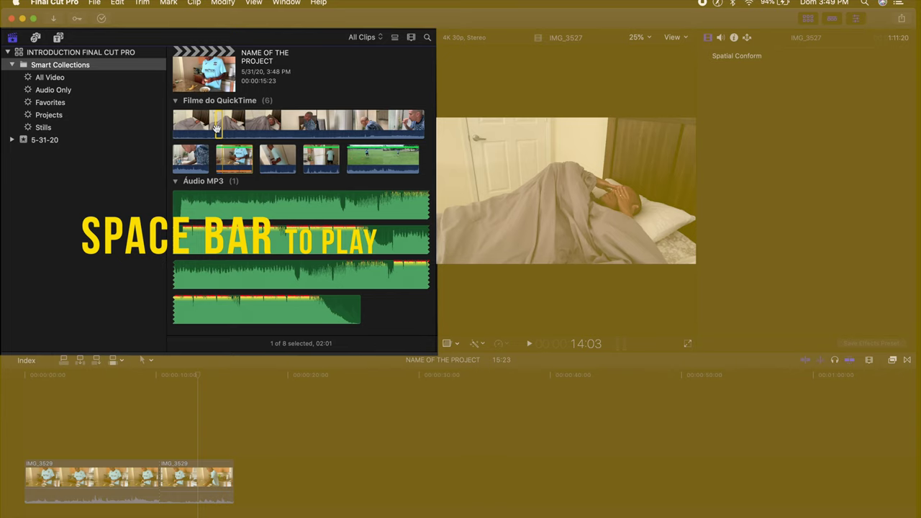
key("o")
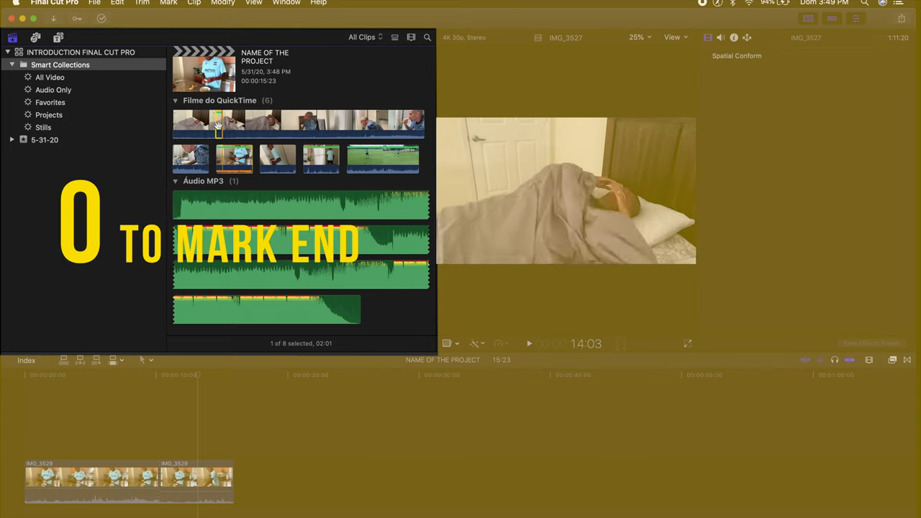
key("shift+i")
- Mark the toothbrushing shot as a favorite and check it in the Favorites collection
left_click(383, 126)
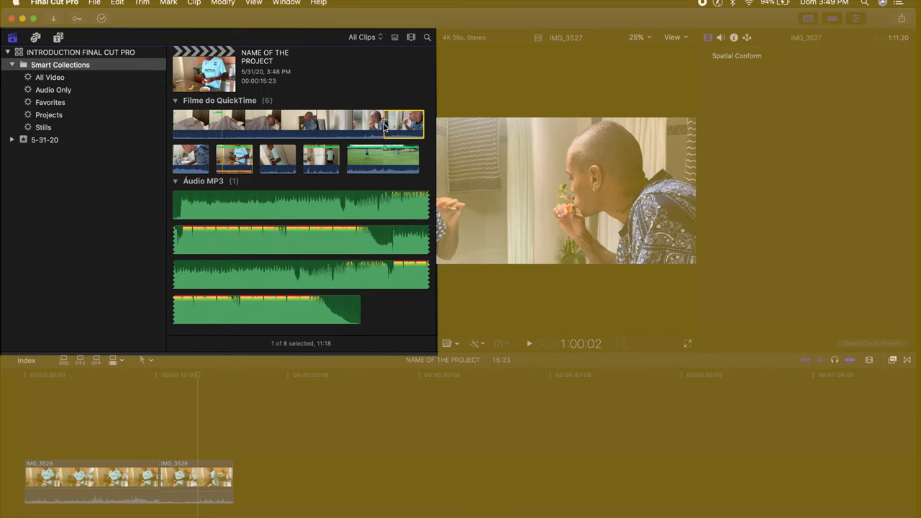
key("space")
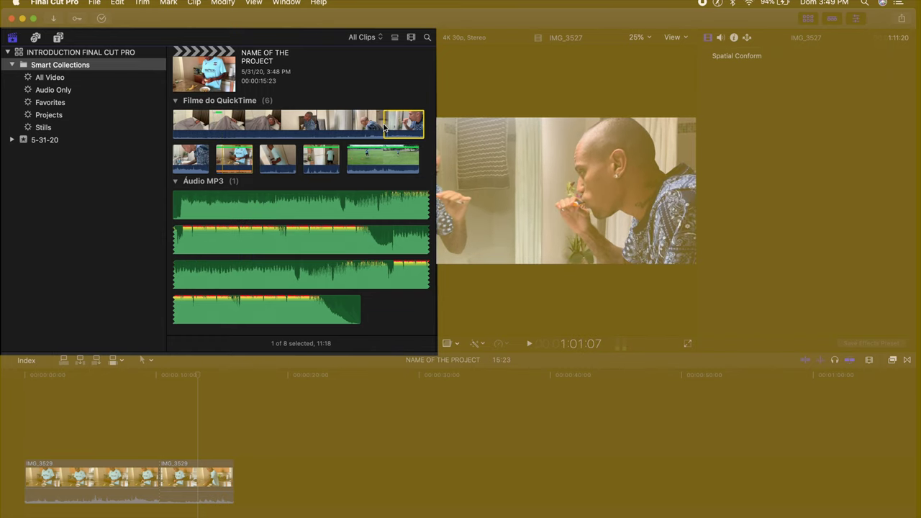
key("o")
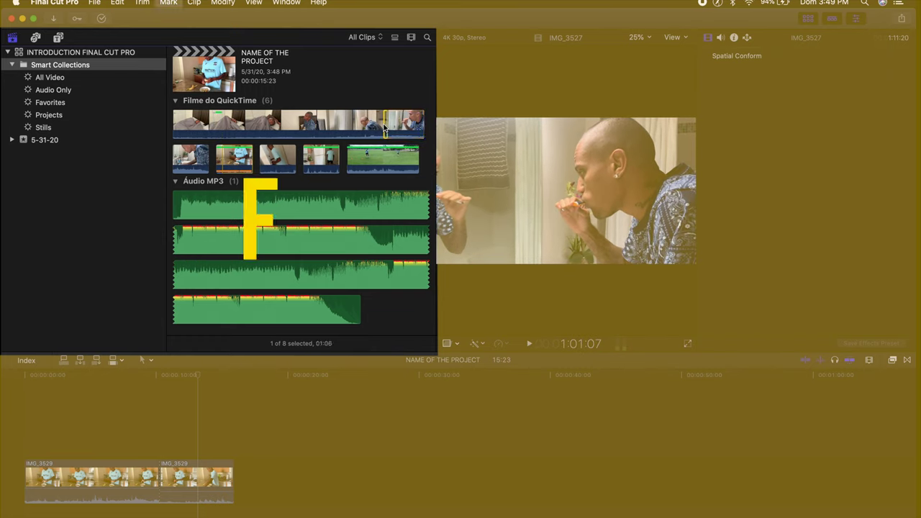
left_click(66, 105)
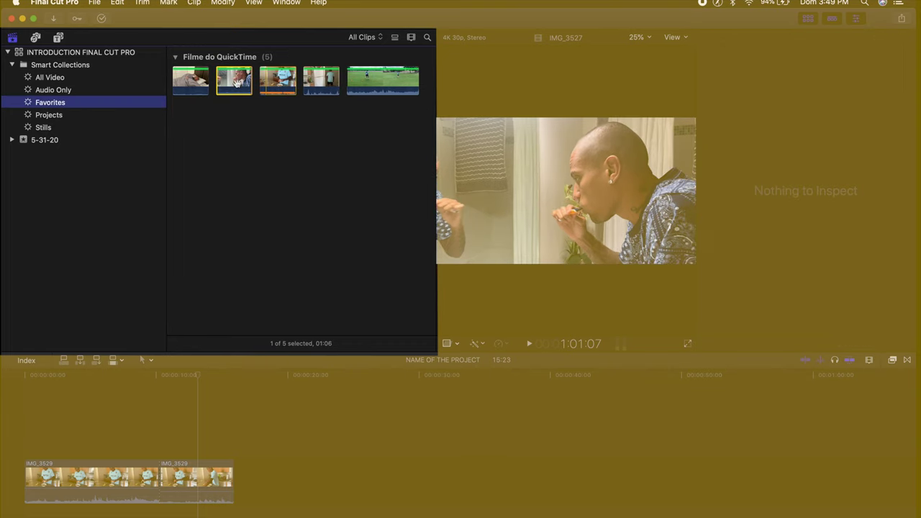
left_click(191, 88)
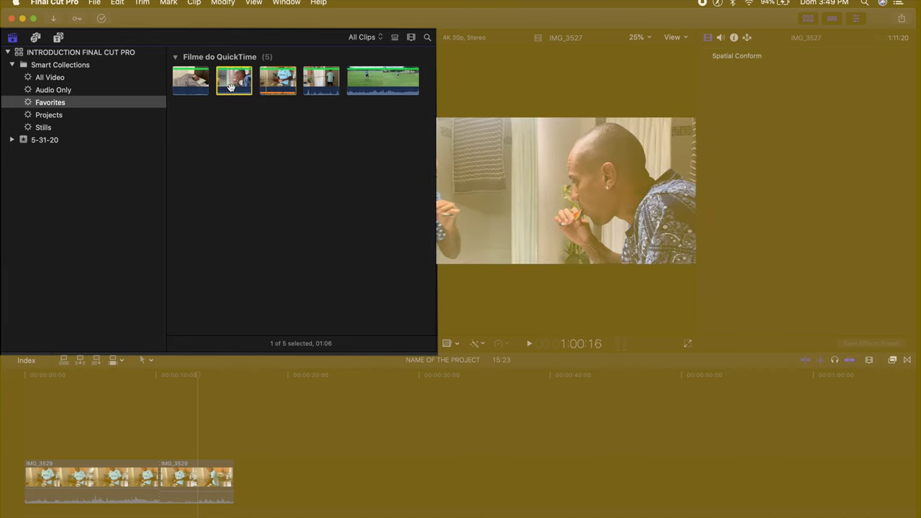
left_click(57, 66)
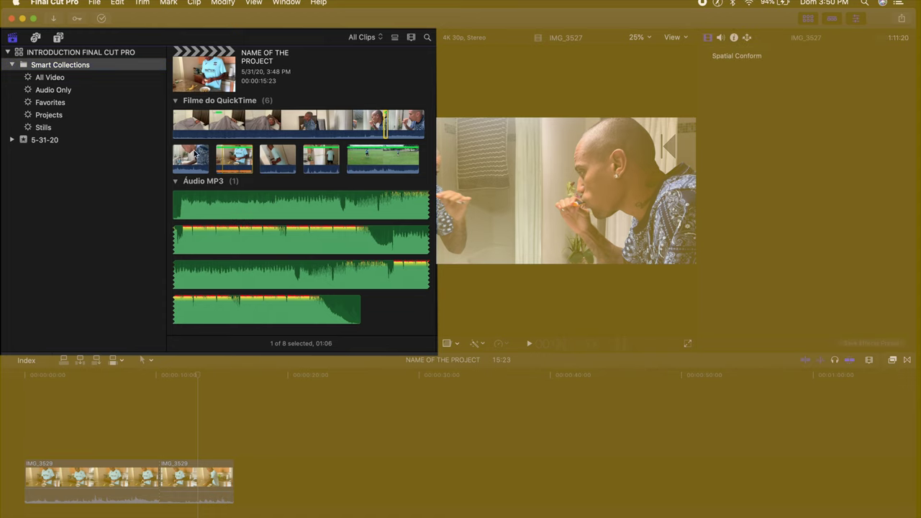
- Connect the first 19 seconds of the Call on Me track under the project start and play it back
key("space")
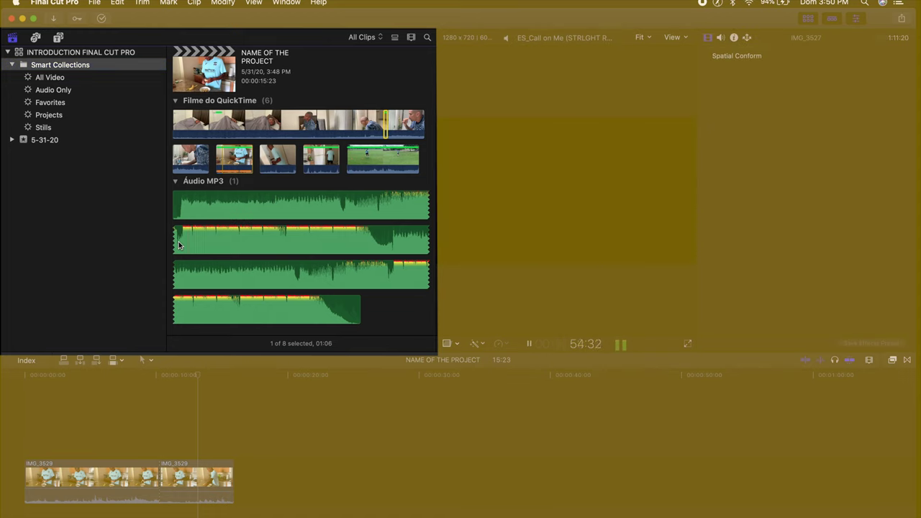
left_click(179, 245)
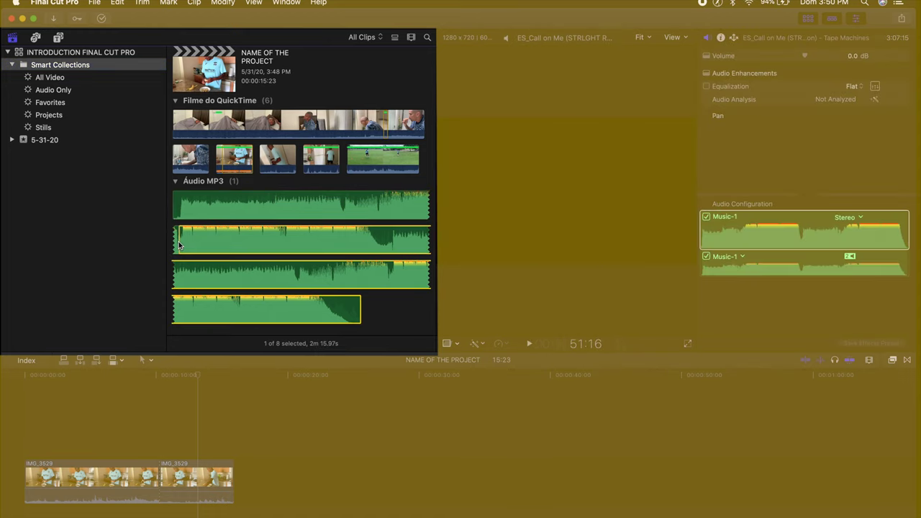
left_click_drag(179, 245, 276, 239)
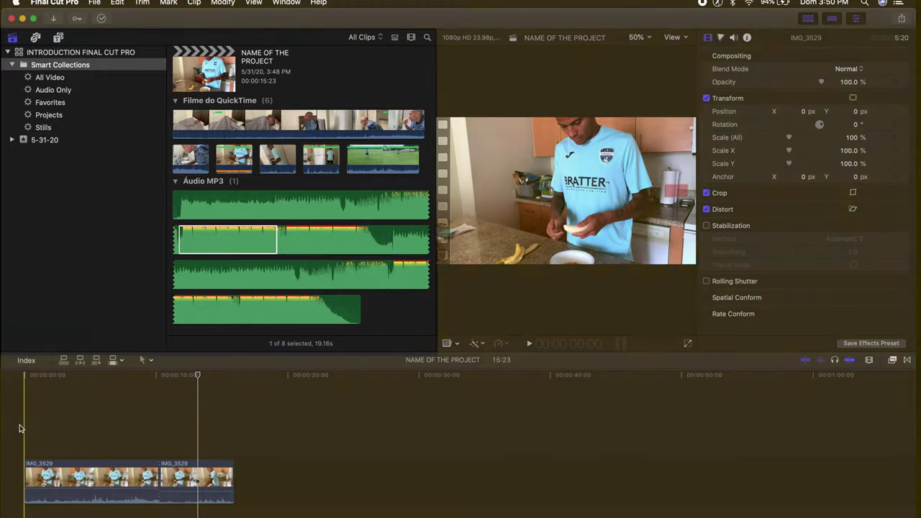
key("q")
scroll(21, 429, "down", 2)
key("Home")
key("space")
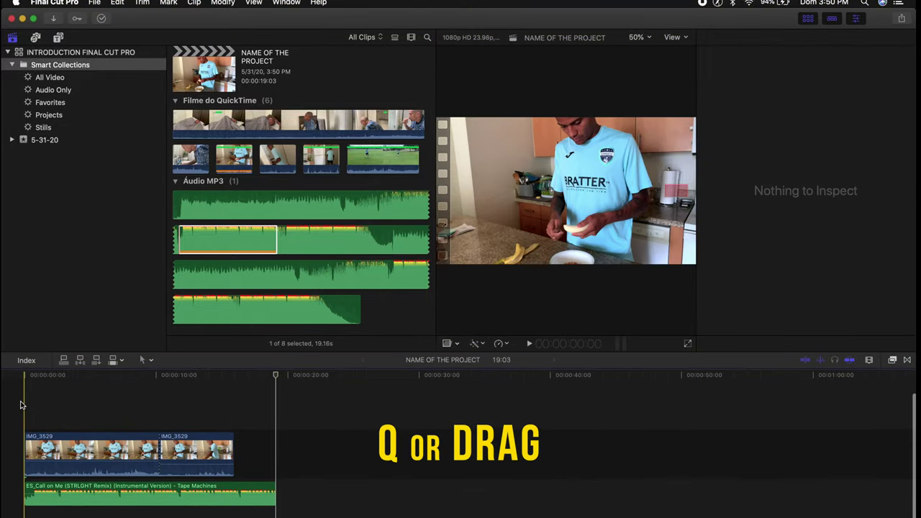
key("super+4")
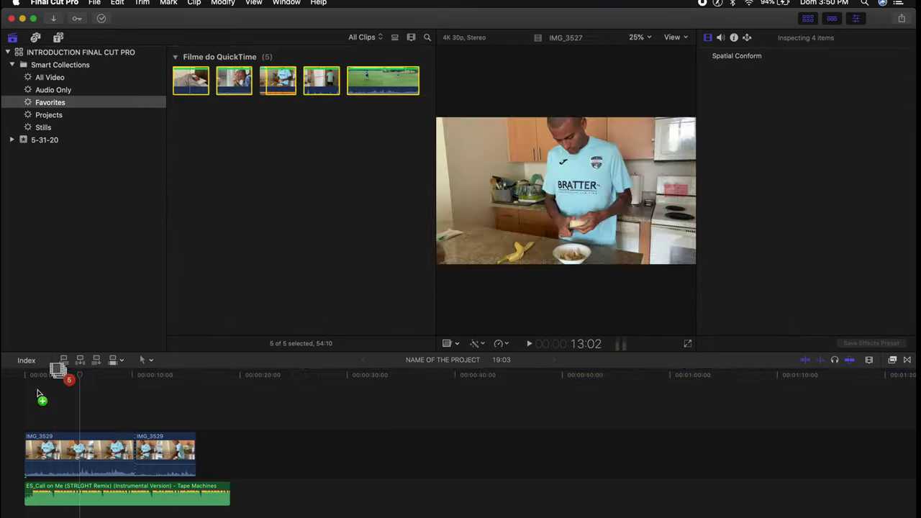
- Append the five favorites, shorten IMG_3529, and slide IMG_3531 and IMG_4538 left to close gaps
key("e")
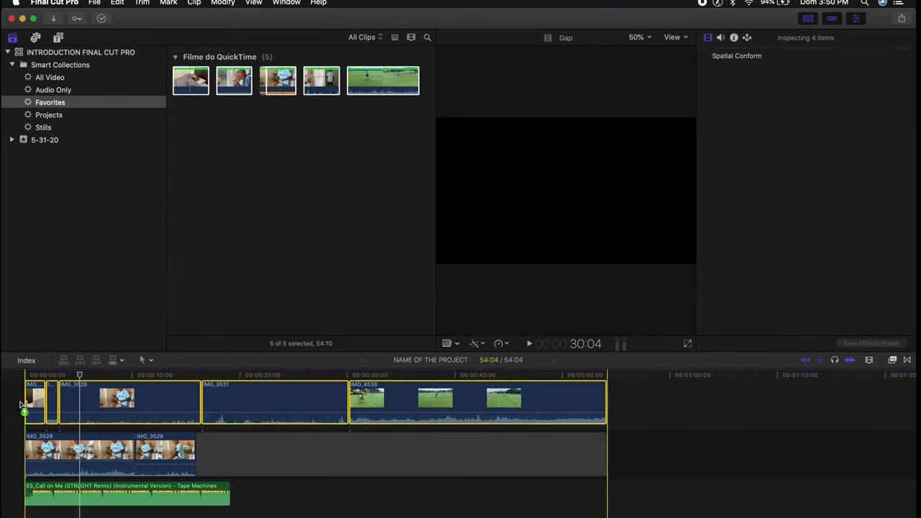
left_click(63, 450)
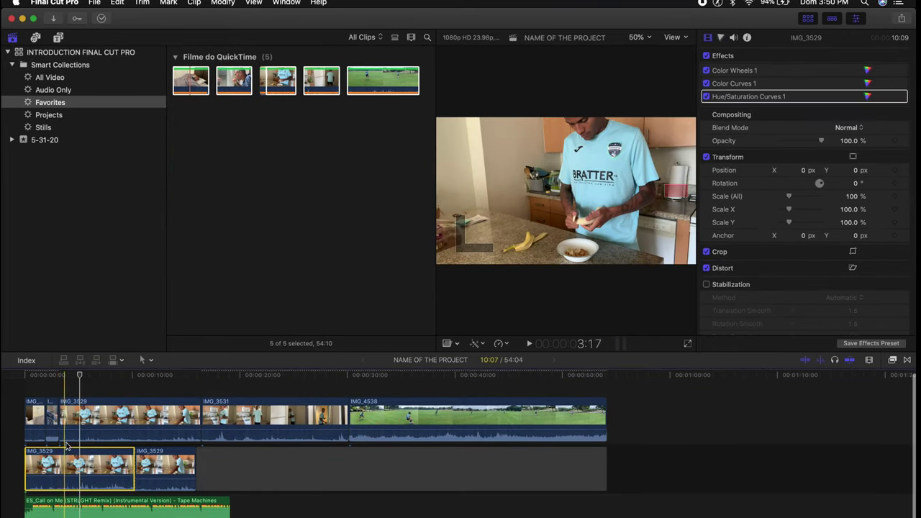
left_click_drag(200, 413, 79, 415)
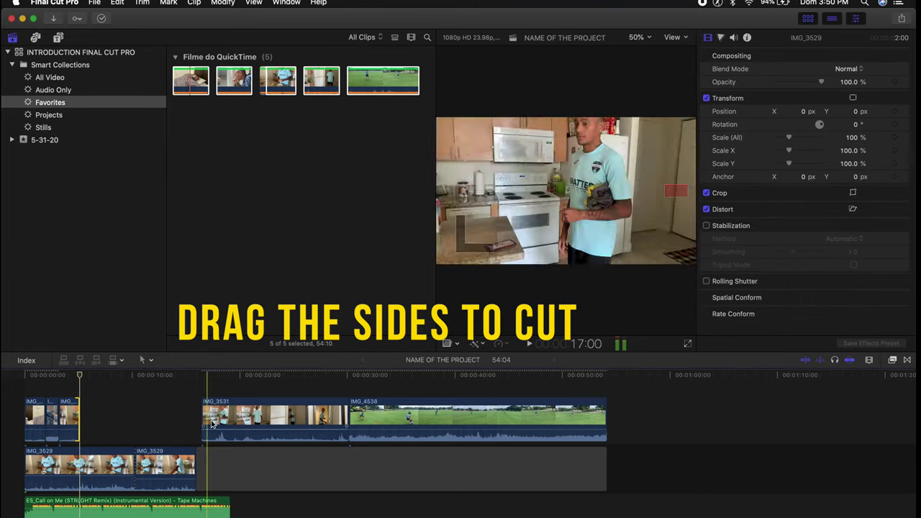
left_click_drag(324, 422, 111, 420)
left_click_drag(423, 419, 187, 420)
key("b")
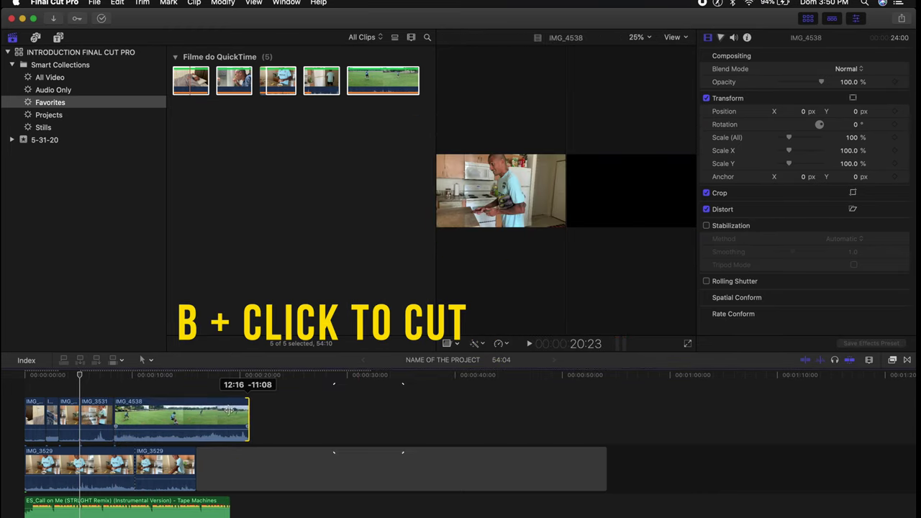
key("super+minus")
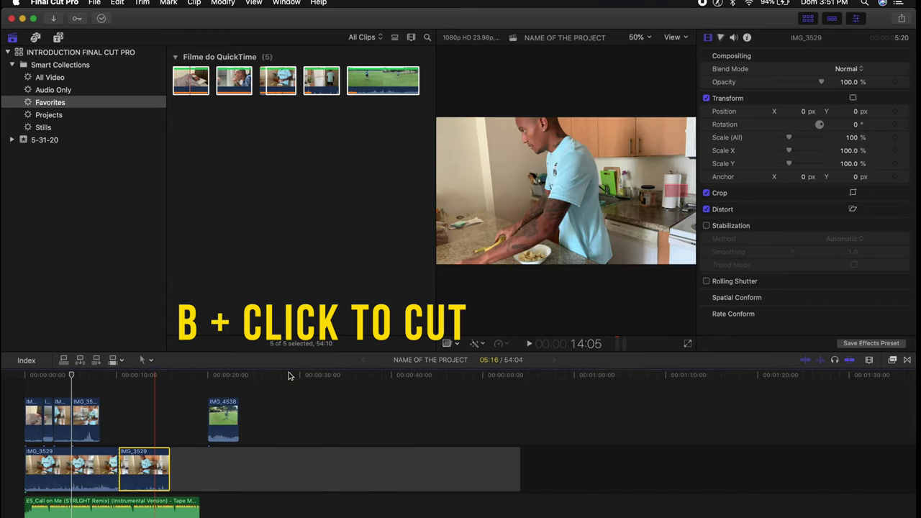
- Move the IMG_4538 field clip to the end of the trimmed clips after undoing a trial delete
left_click(221, 415)
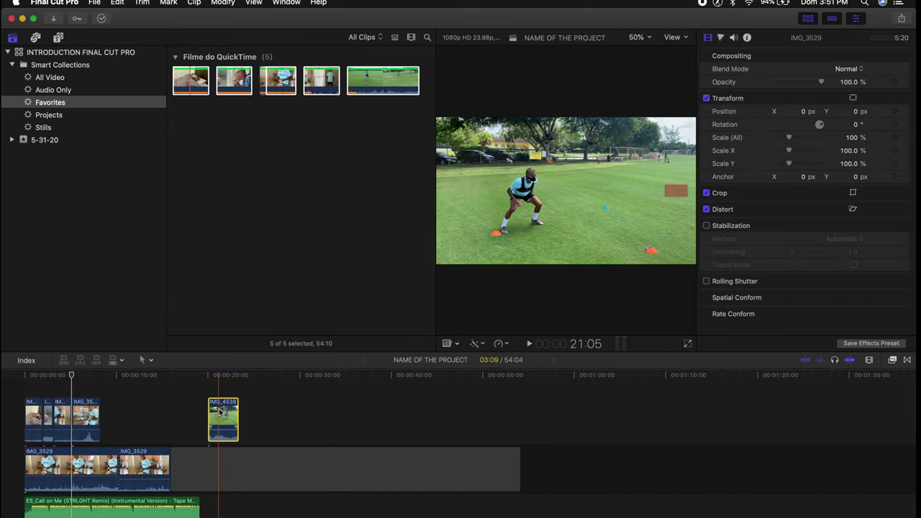
key("Delete")
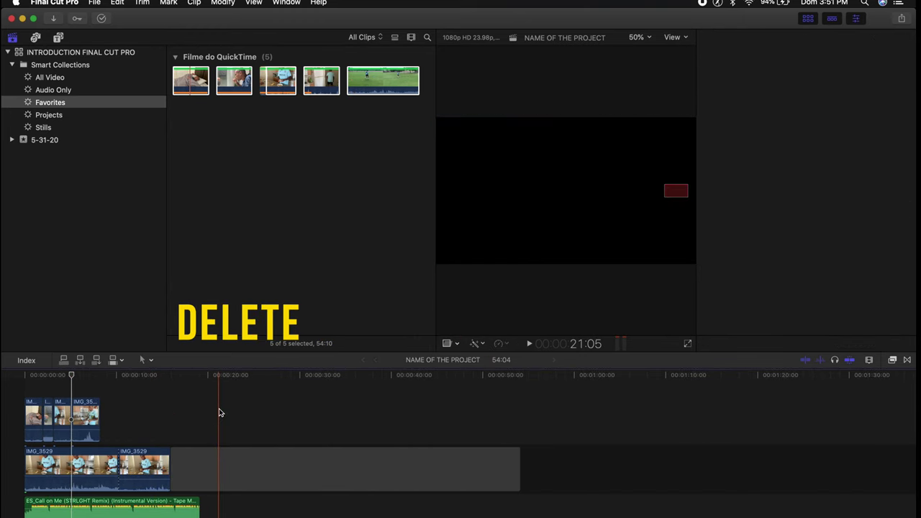
key("super+z")
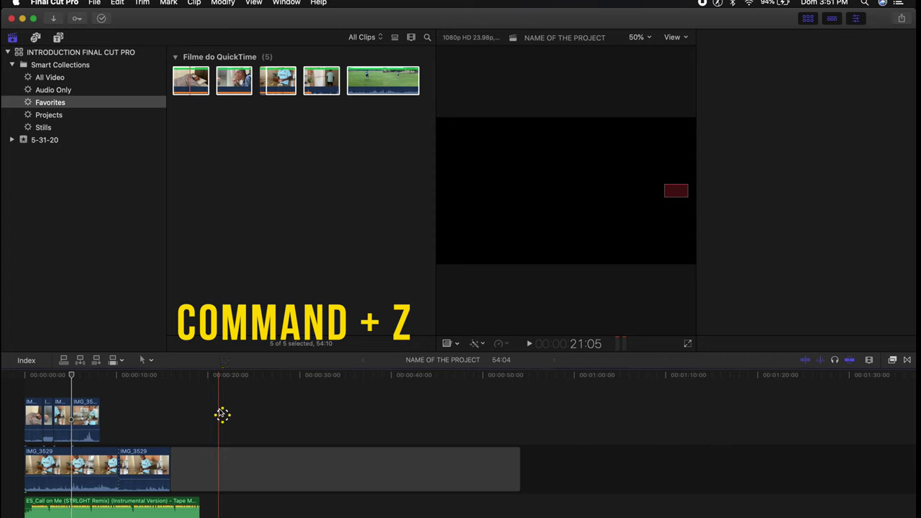
left_click_drag(223, 416, 30, 468)
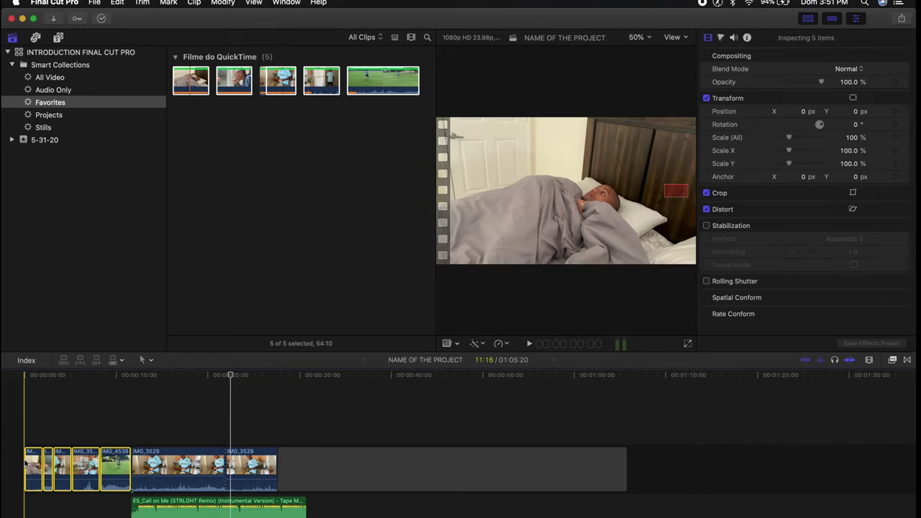
- Move the Call on Me music to the project start and give its end a longer linear fade-out
left_click_drag(144, 498, 40, 475)
key("super+equal")
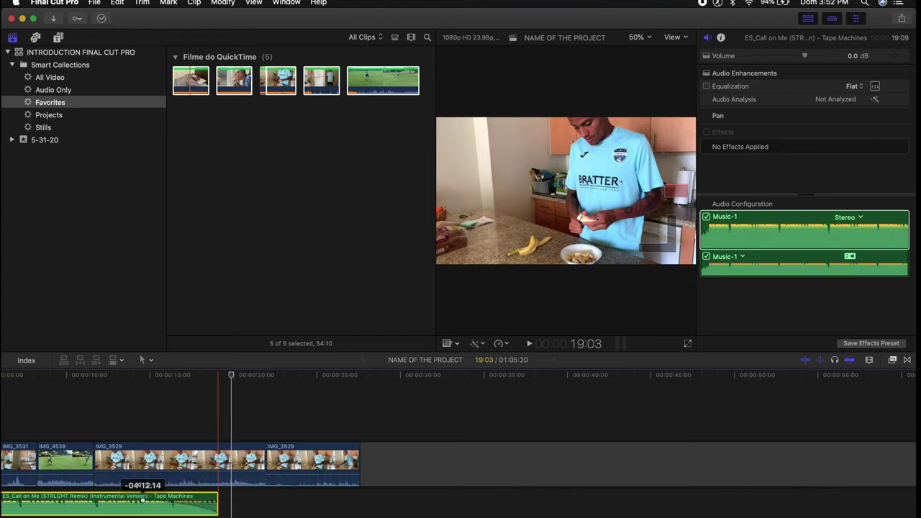
left_click_drag(143, 495, 186, 498)
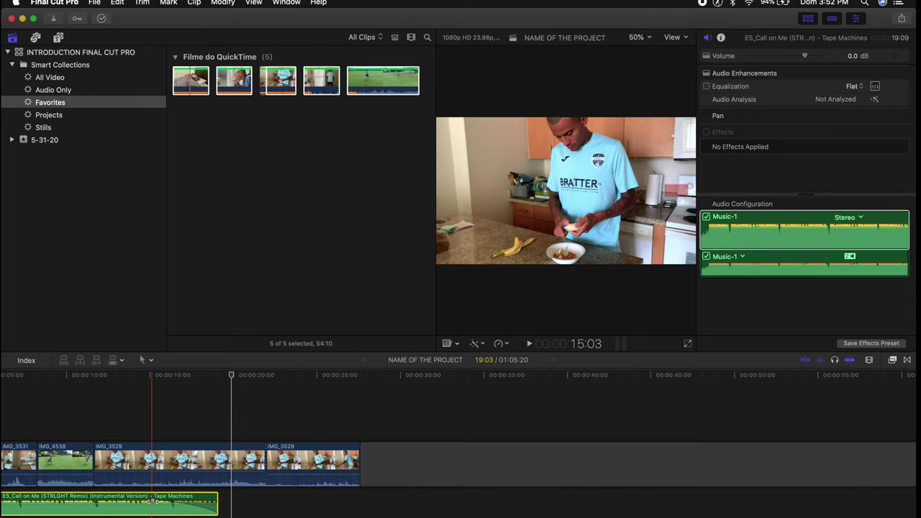
right_click(151, 500)
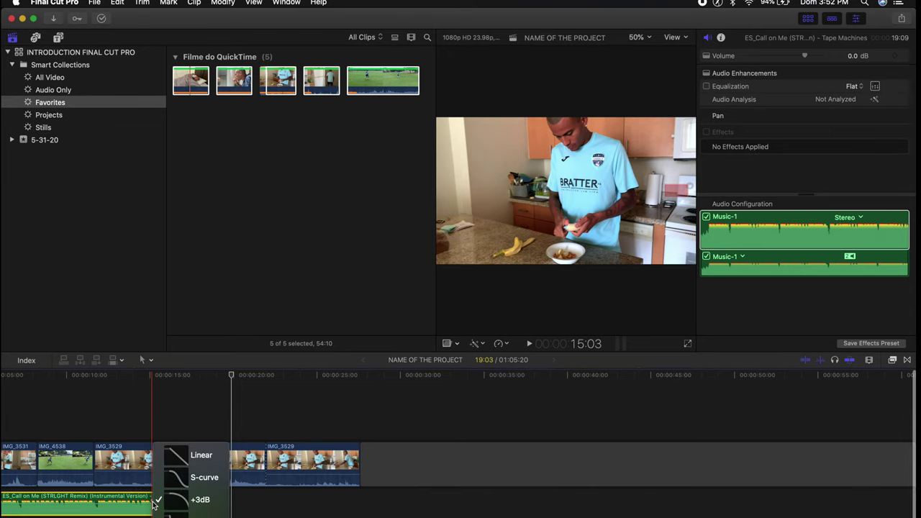
left_click(199, 456)
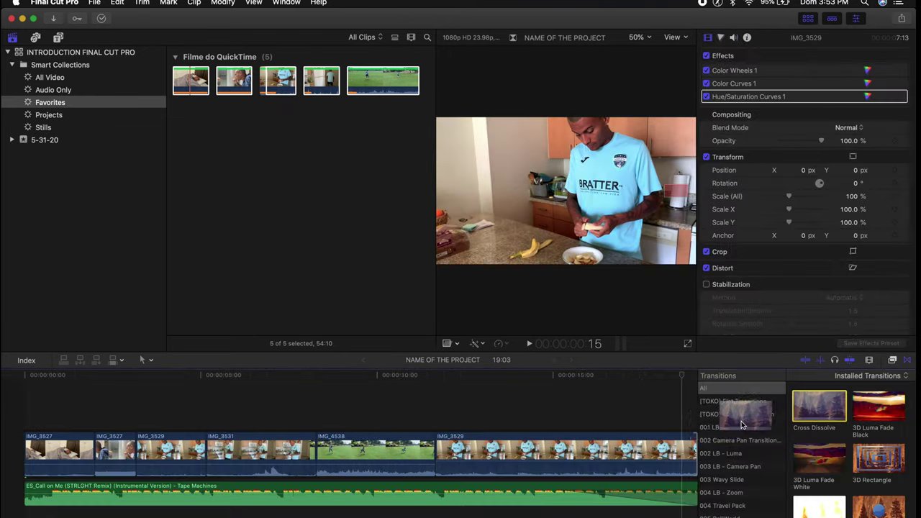
- Try a Cross Dissolve at the project's end, then remove it again
left_click_drag(689, 457, 683, 455)
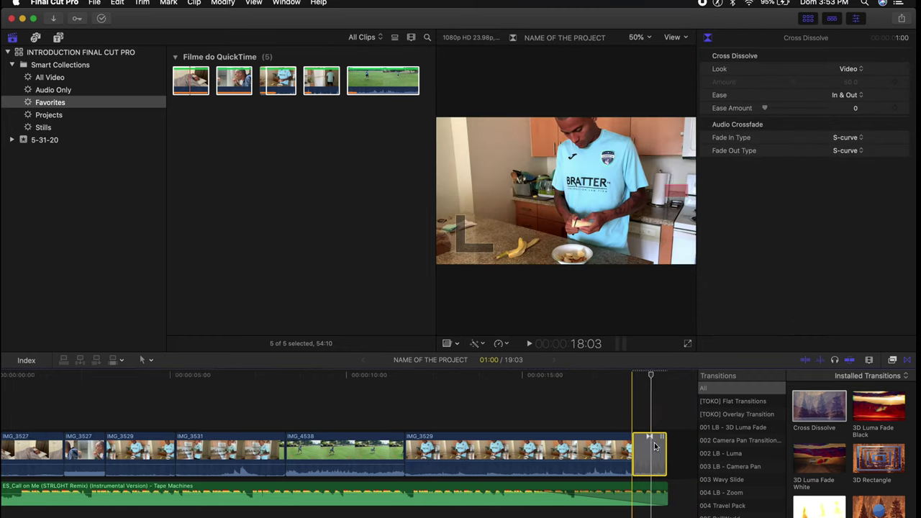
key("slash")
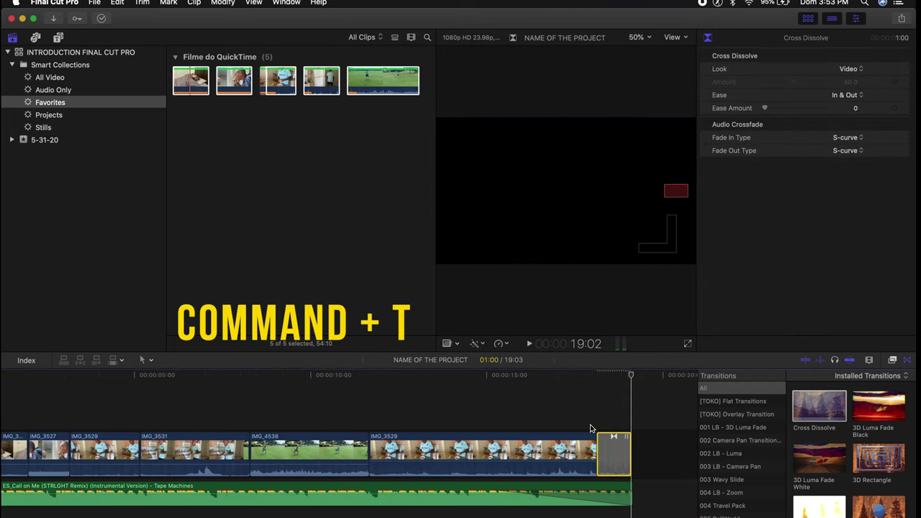
key("Delete")
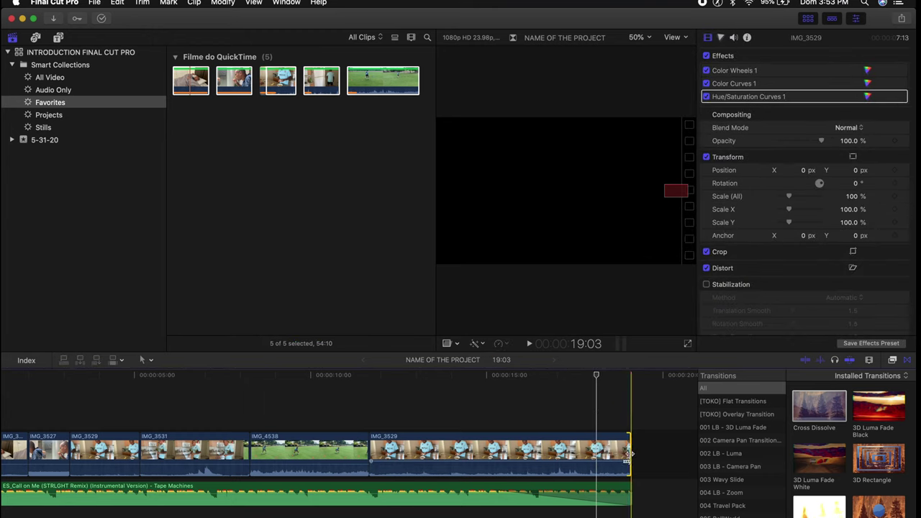
key("super+t")
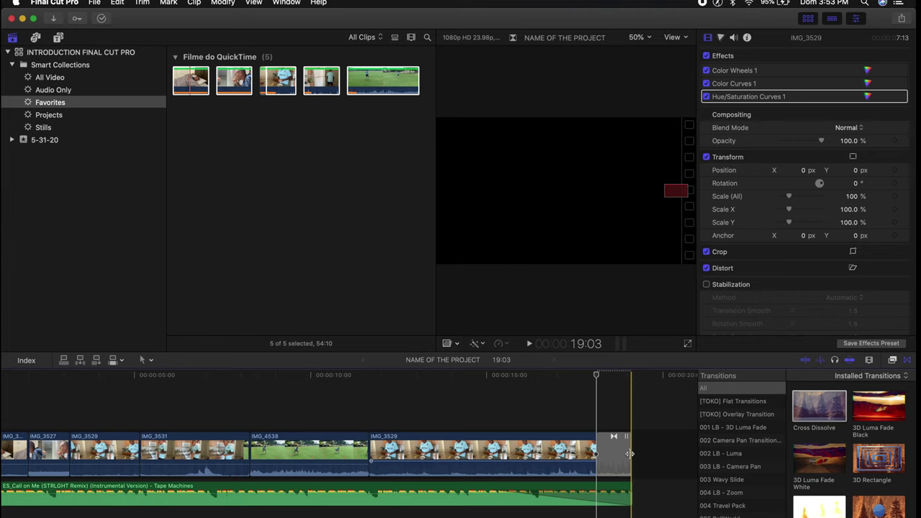
key("super+z")
- Add cross dissolves to both ends of the last IMG_3529 clip and lengthen the closing one to 2:10
left_click(506, 451)
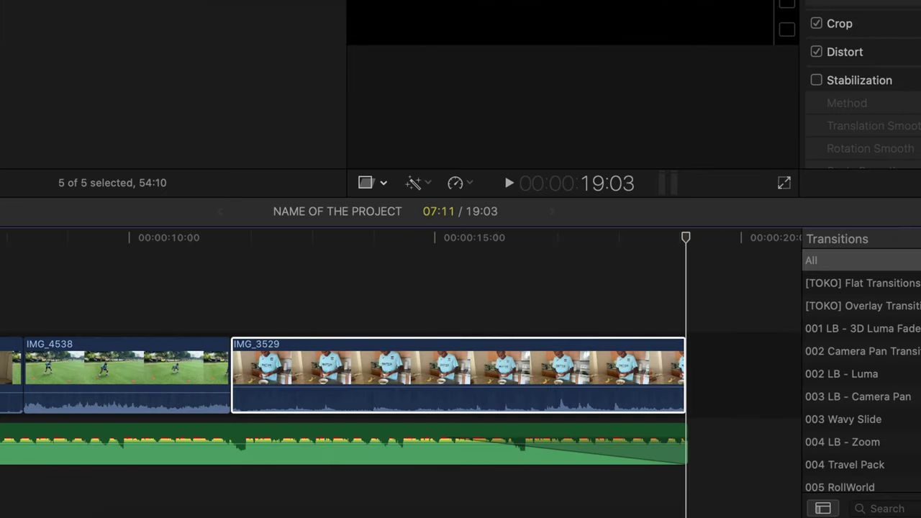
key("super+t")
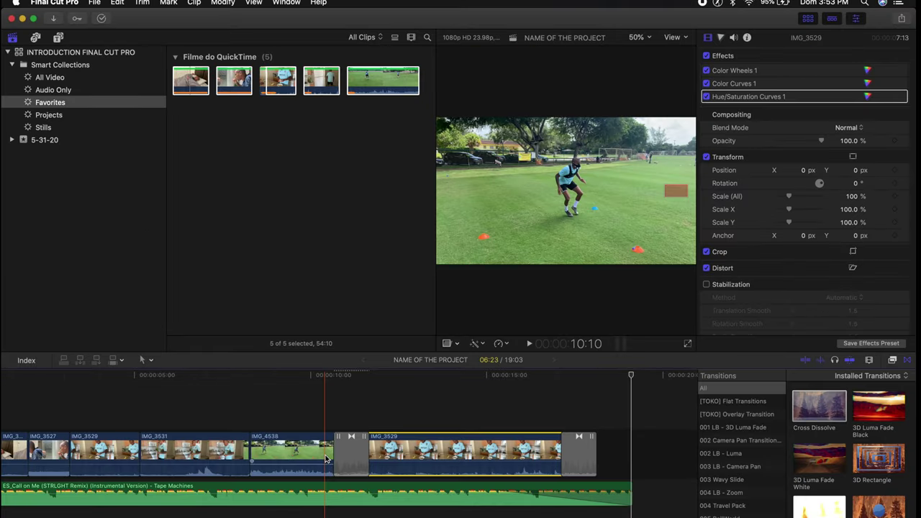
key("space")
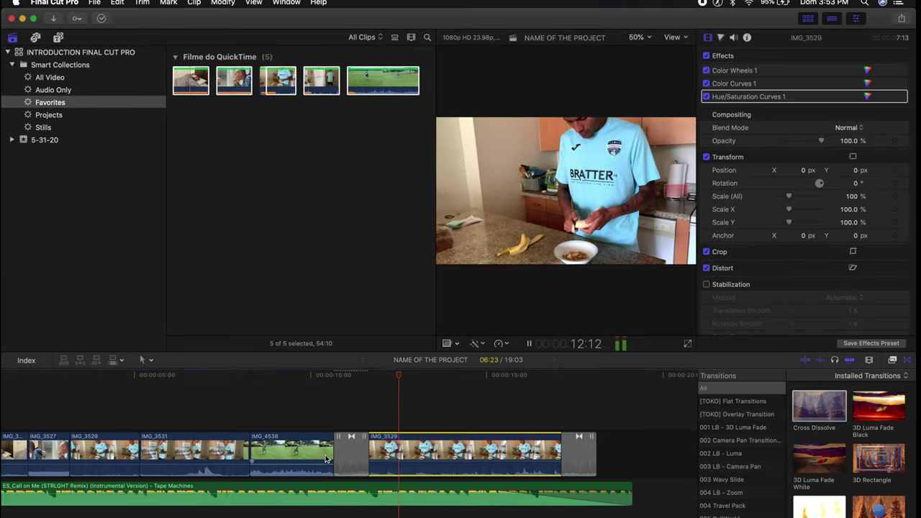
key("space")
key("super+z")
key("space")
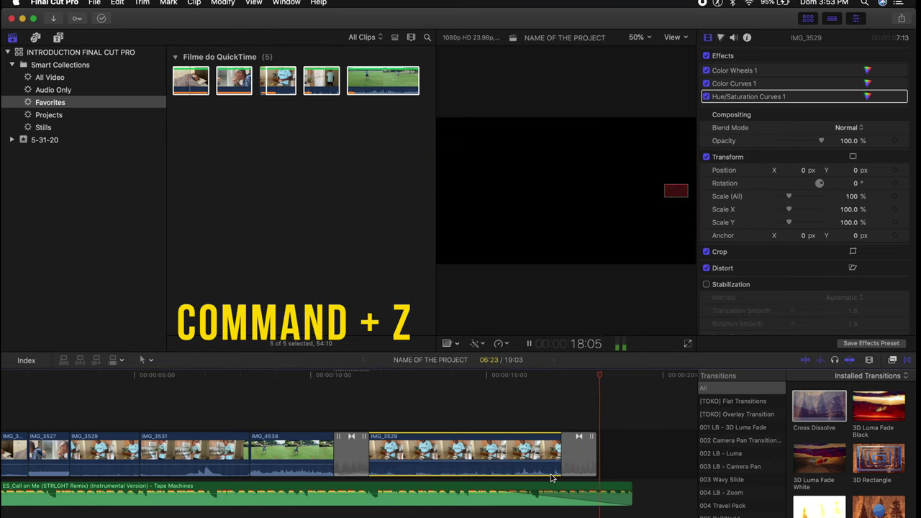
key("space")
left_click_drag(560, 450, 513, 449)
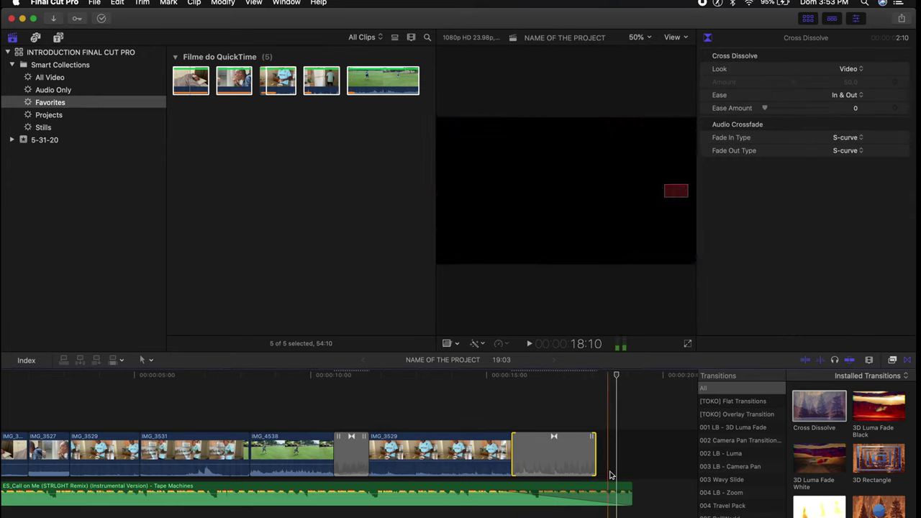
key("space")
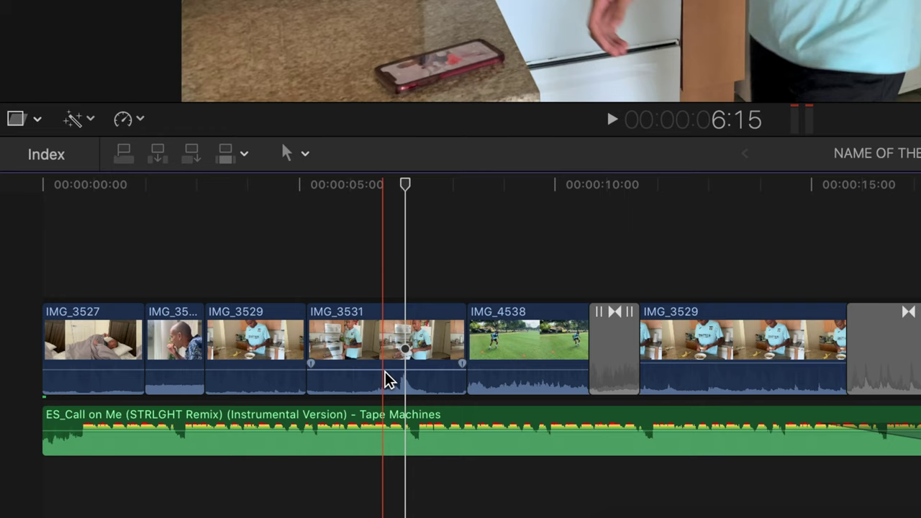
- Silence IMG_3531's audio and review volume for the five clips IMG_3527 to IMG_4538 in the Audio inspector
left_click(386, 362)
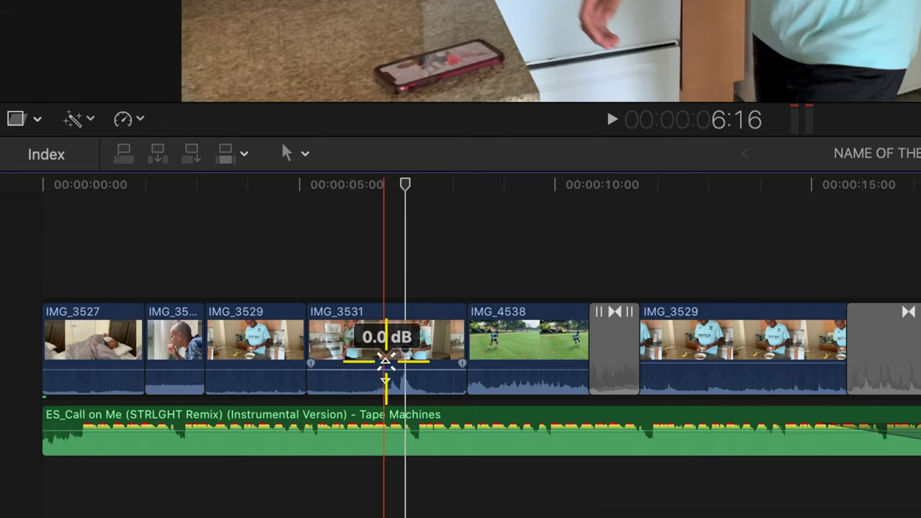
left_click_drag(385, 370, 371, 413)
left_click_drag(59, 425, 241, 464)
left_click(734, 37)
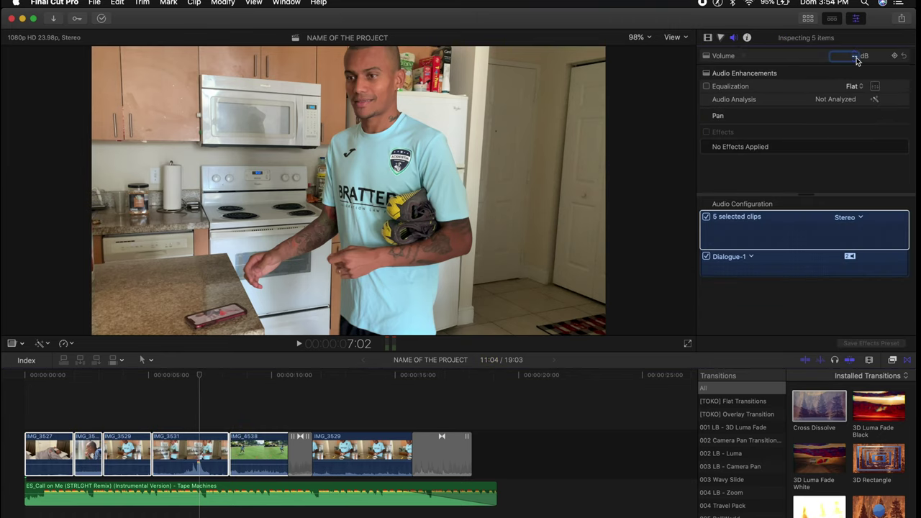
left_click(854, 56)
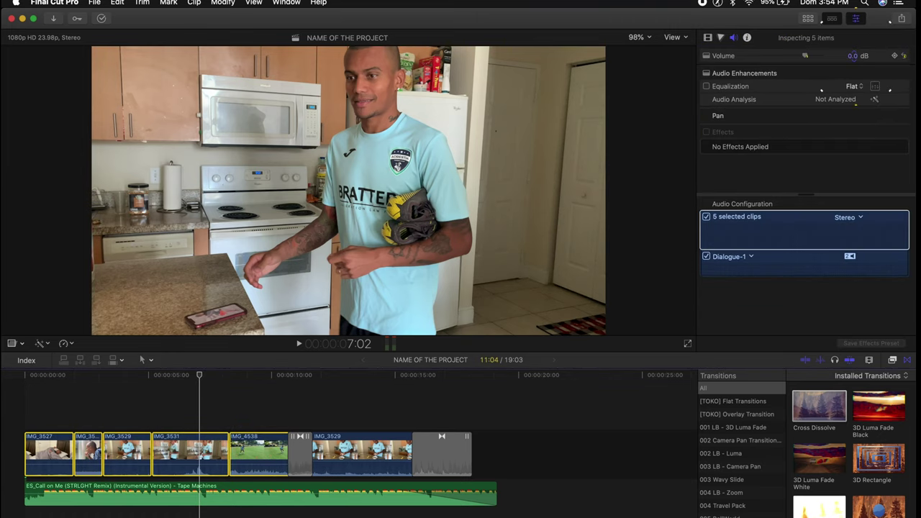
- Disable the music clip with V, then re-enable it
left_click(200, 491)
key("v")
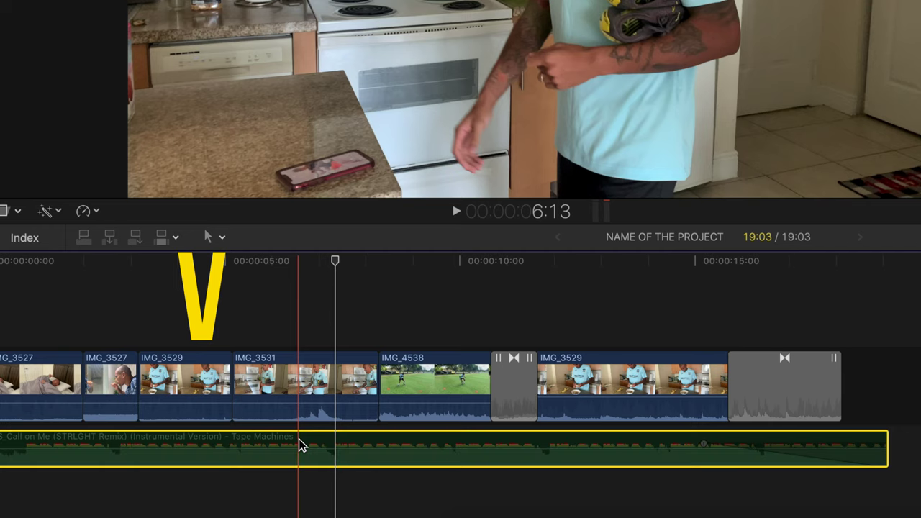
key("v")
key("v")
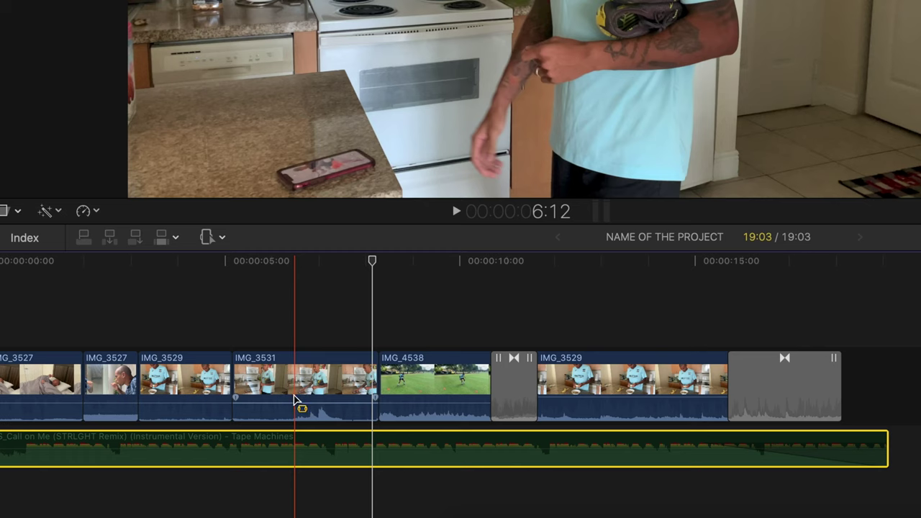
- Mark a range inside IMG_3531 with the Range tool, then drag the Radial transition between clips
key("r")
left_click_drag(295, 407, 259, 418)
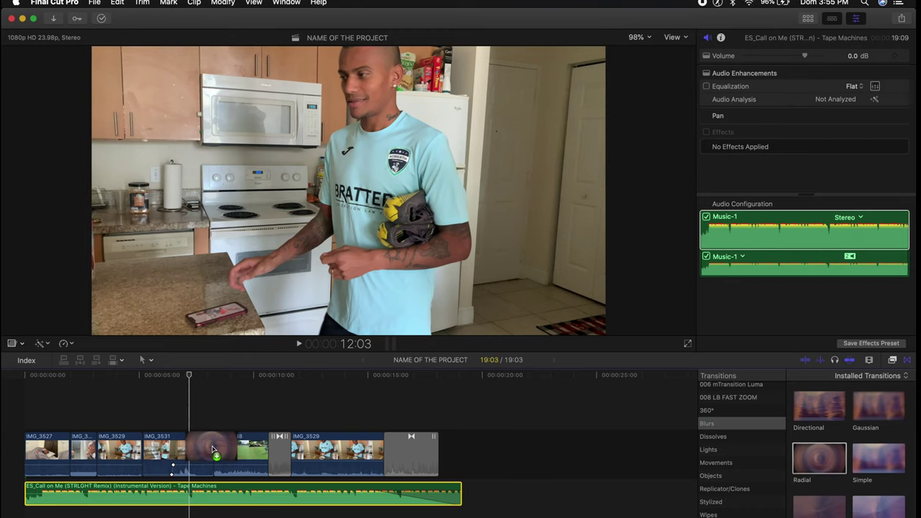
left_click_drag(819, 458, 124, 435)
- Accept the Radial transition's media extension, add Curtains at the start, and trim the music to end at 16:03
key("Return")
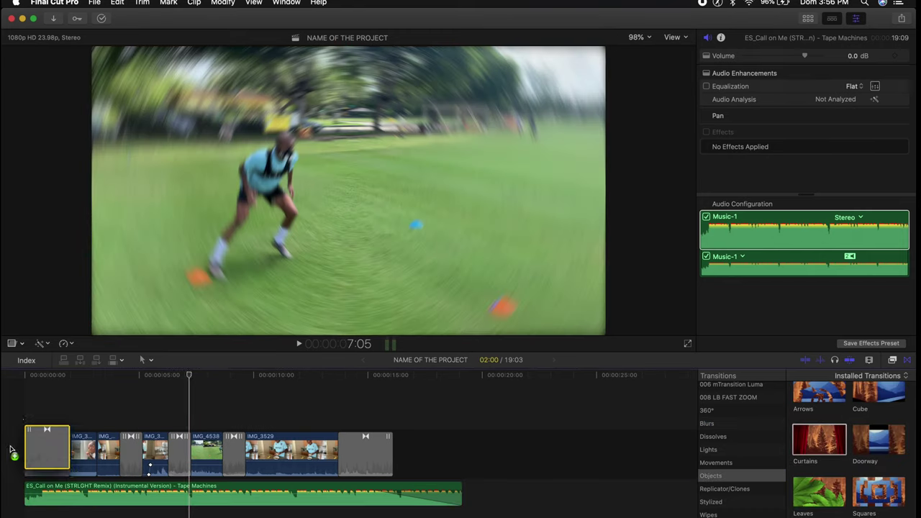
left_click_drag(10, 451, 17, 425)
key("space")
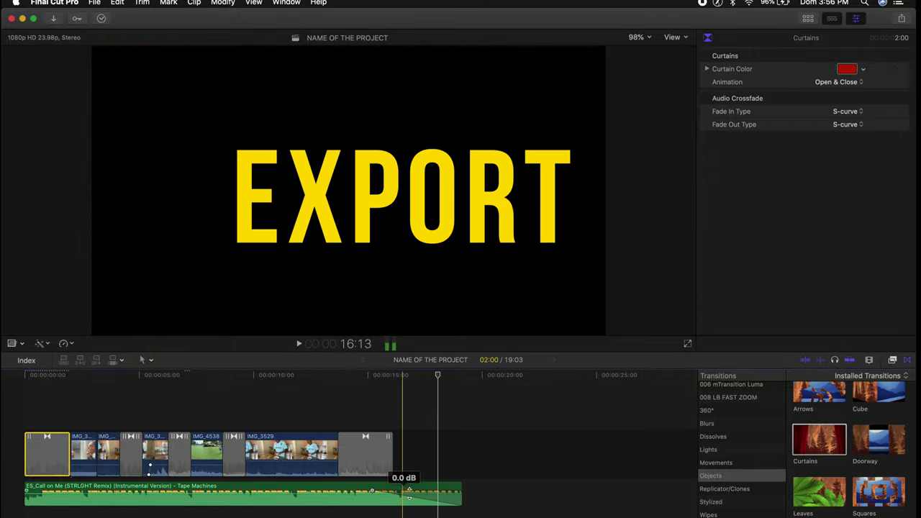
left_click_drag(461, 493, 393, 493)
key("space")
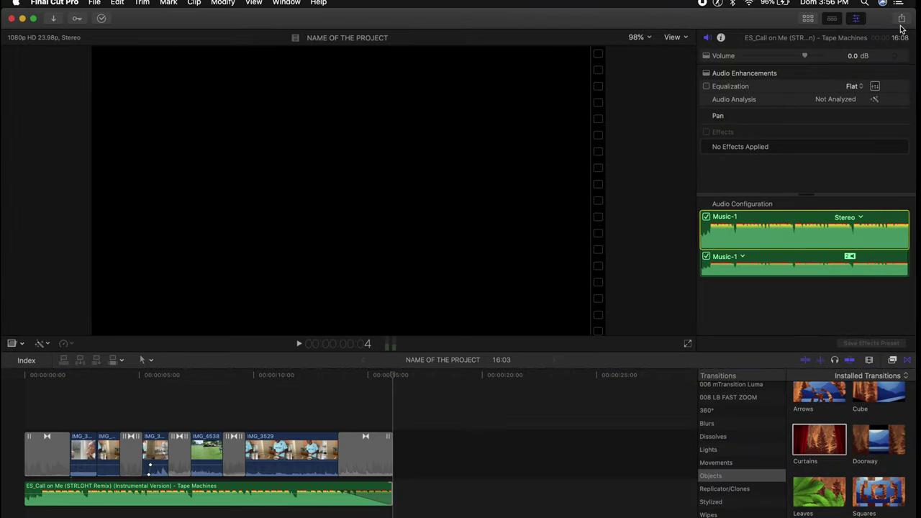
- Set up a Master File export with Video and Audio format and H.264 video codec
left_click(900, 21)
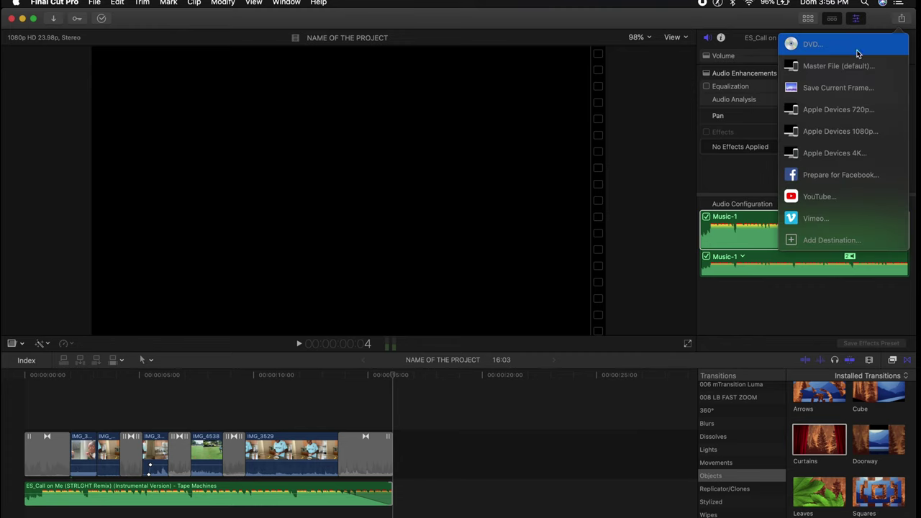
left_click(849, 67)
left_click(456, 110)
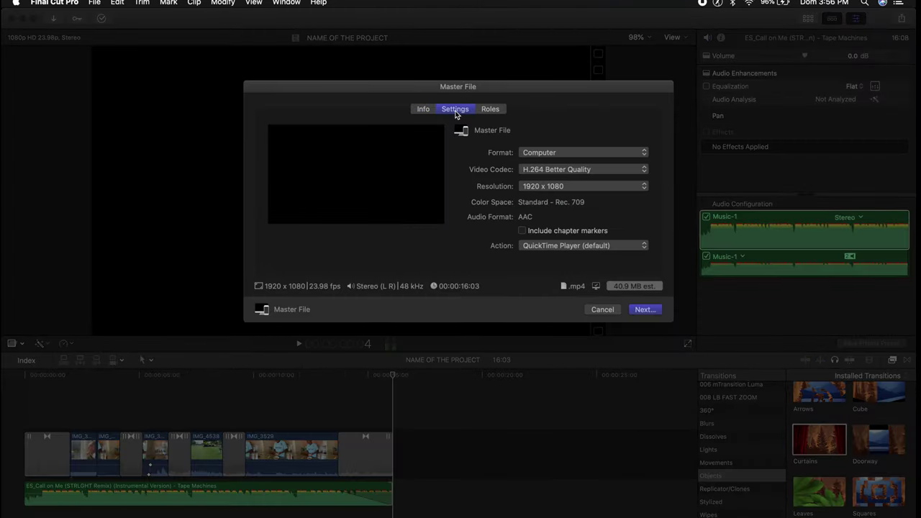
left_click(538, 152)
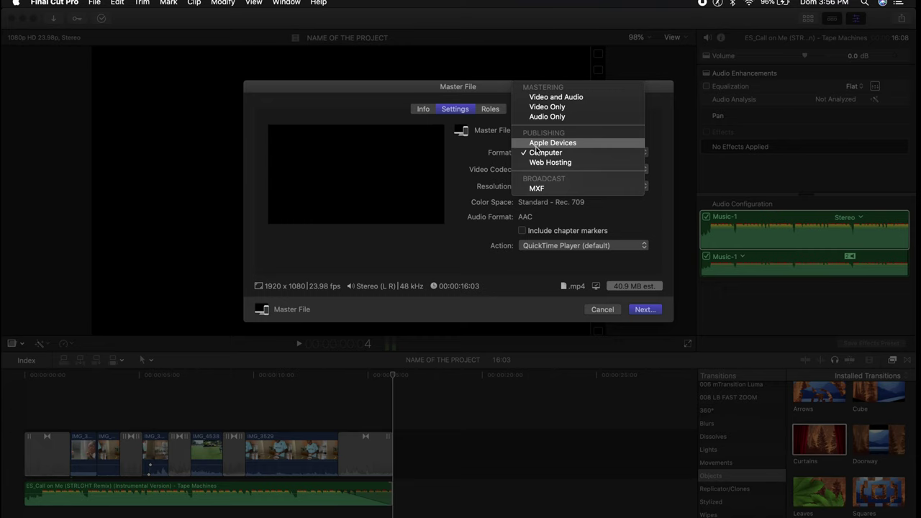
left_click(561, 97)
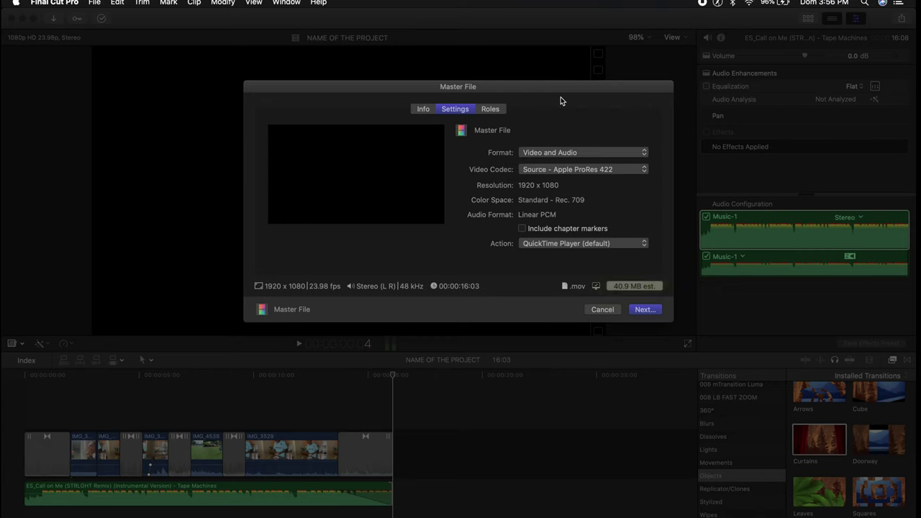
left_click(526, 154)
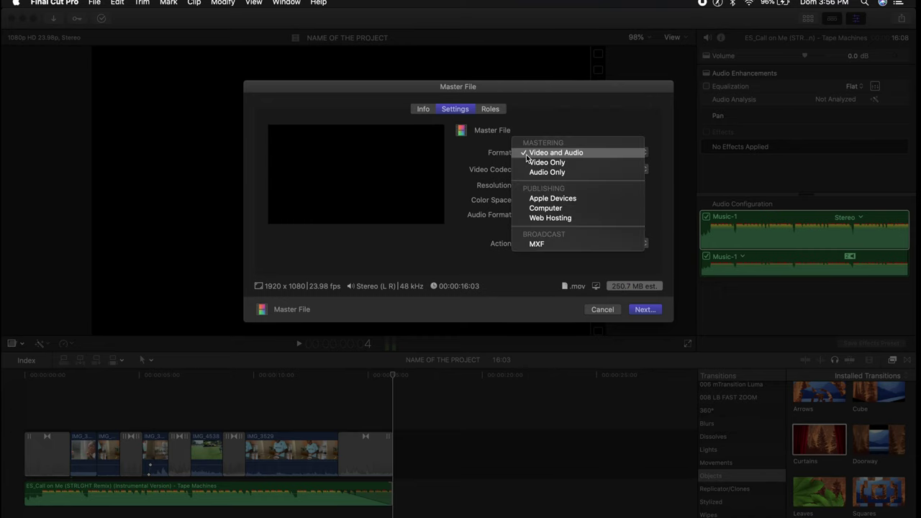
left_click(566, 154)
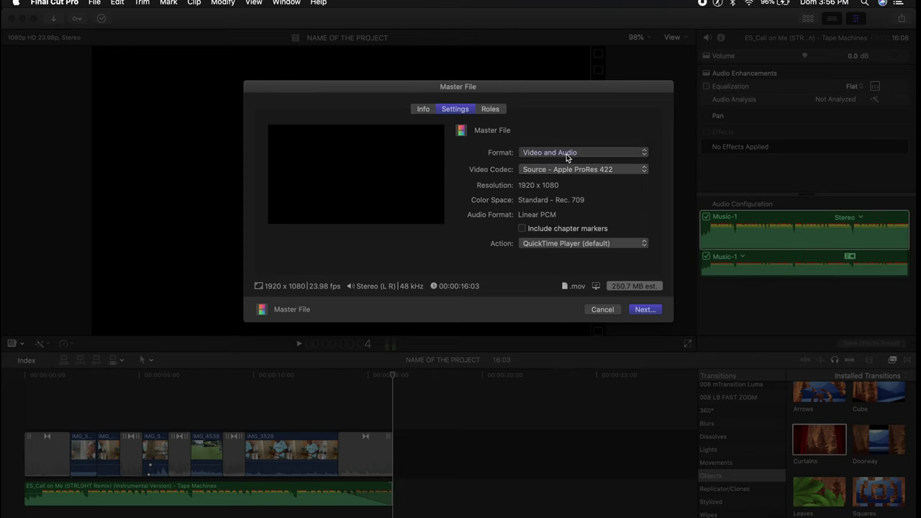
left_click(550, 171)
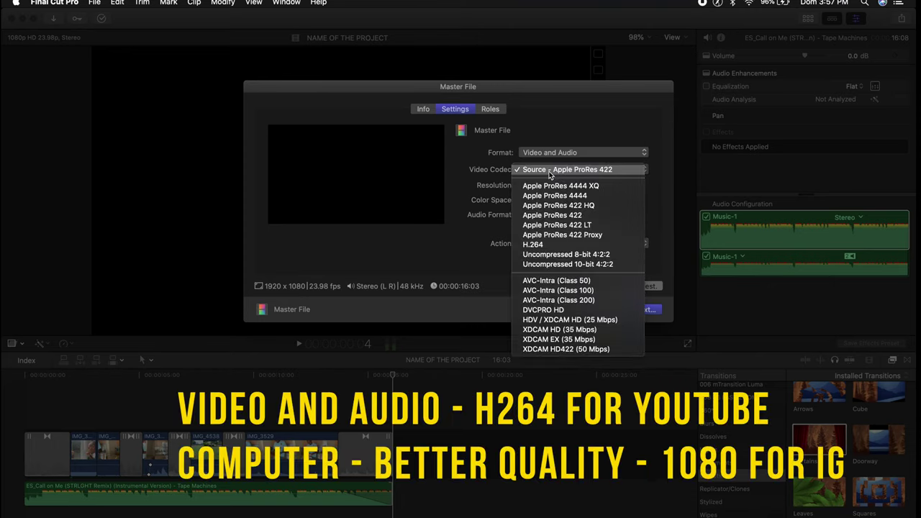
left_click(542, 245)
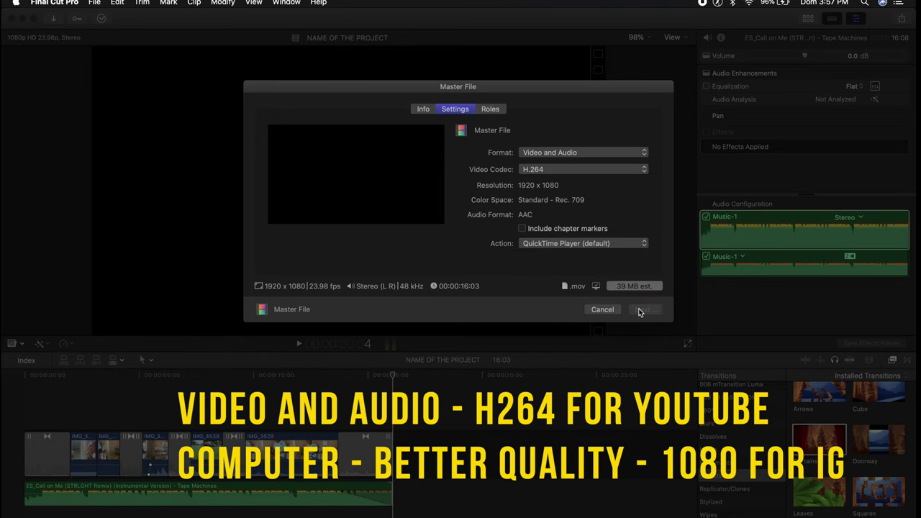
- Save the master file to the Desktop
left_click(642, 309)
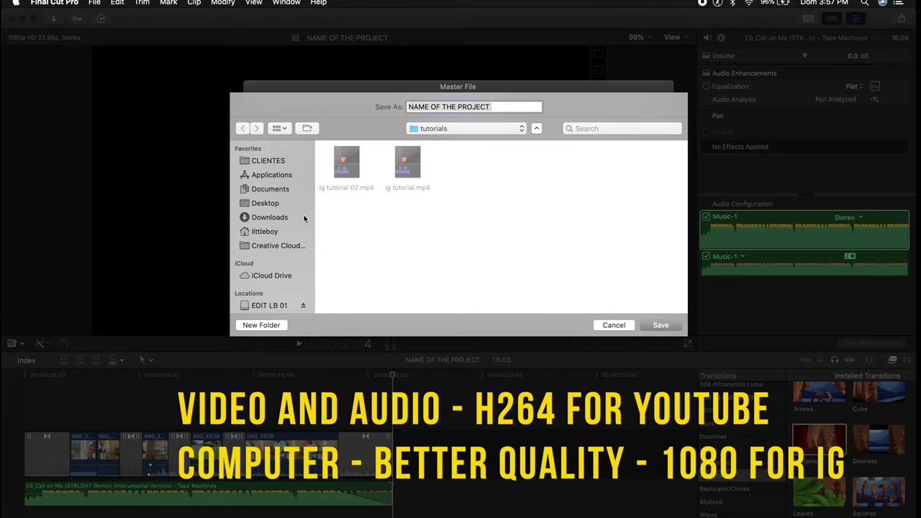
left_click(266, 203)
left_click(651, 323)
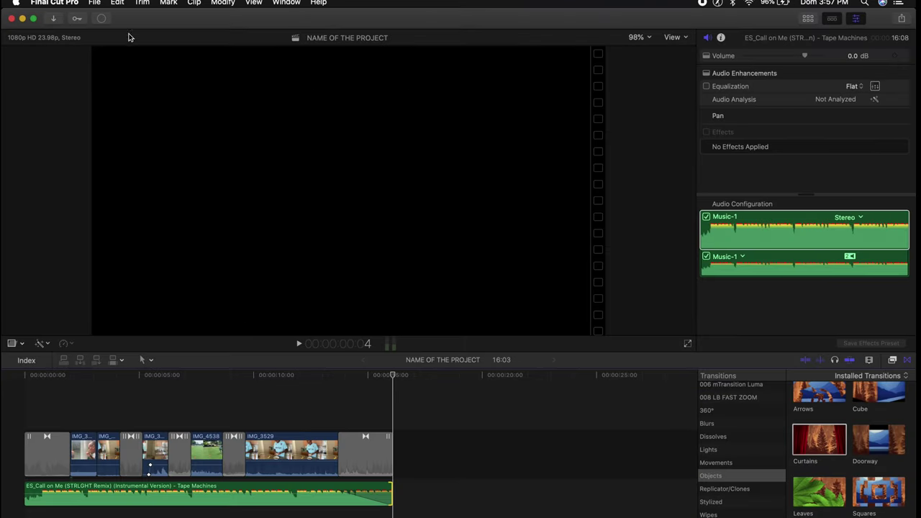
- Show the Background Tasks to follow the master file export's sharing progress
left_click(101, 19)
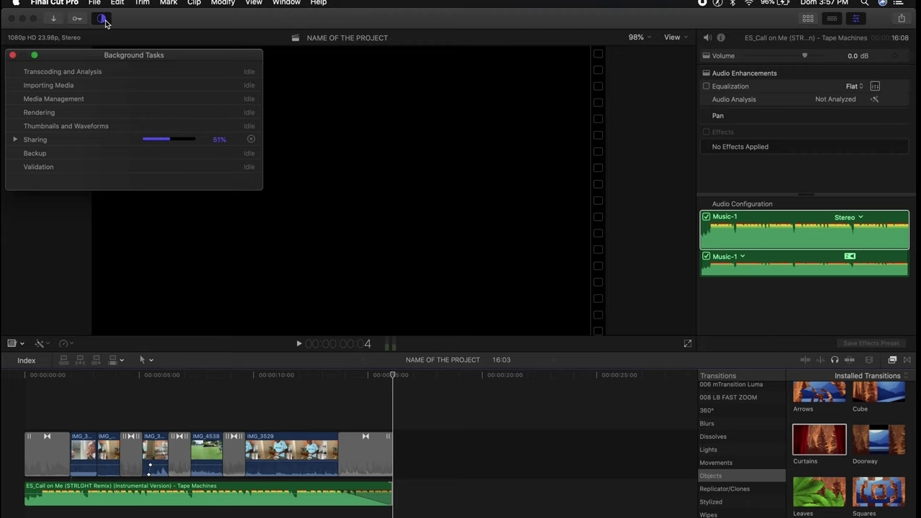